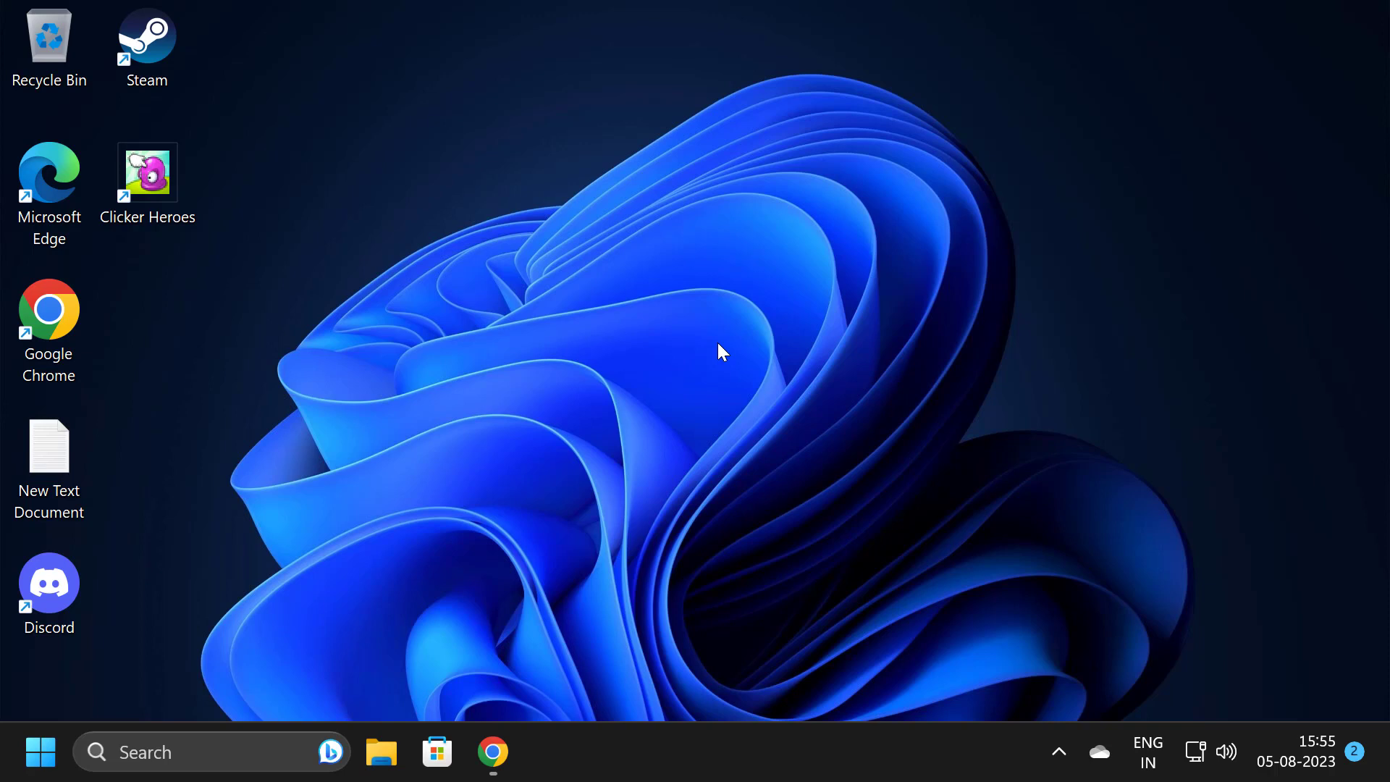
Step: Search Windows for "windows defender Firewall" and open its settings for turning the firewall on or off
{"action": "left_click", "coordinate": [258, 757]}
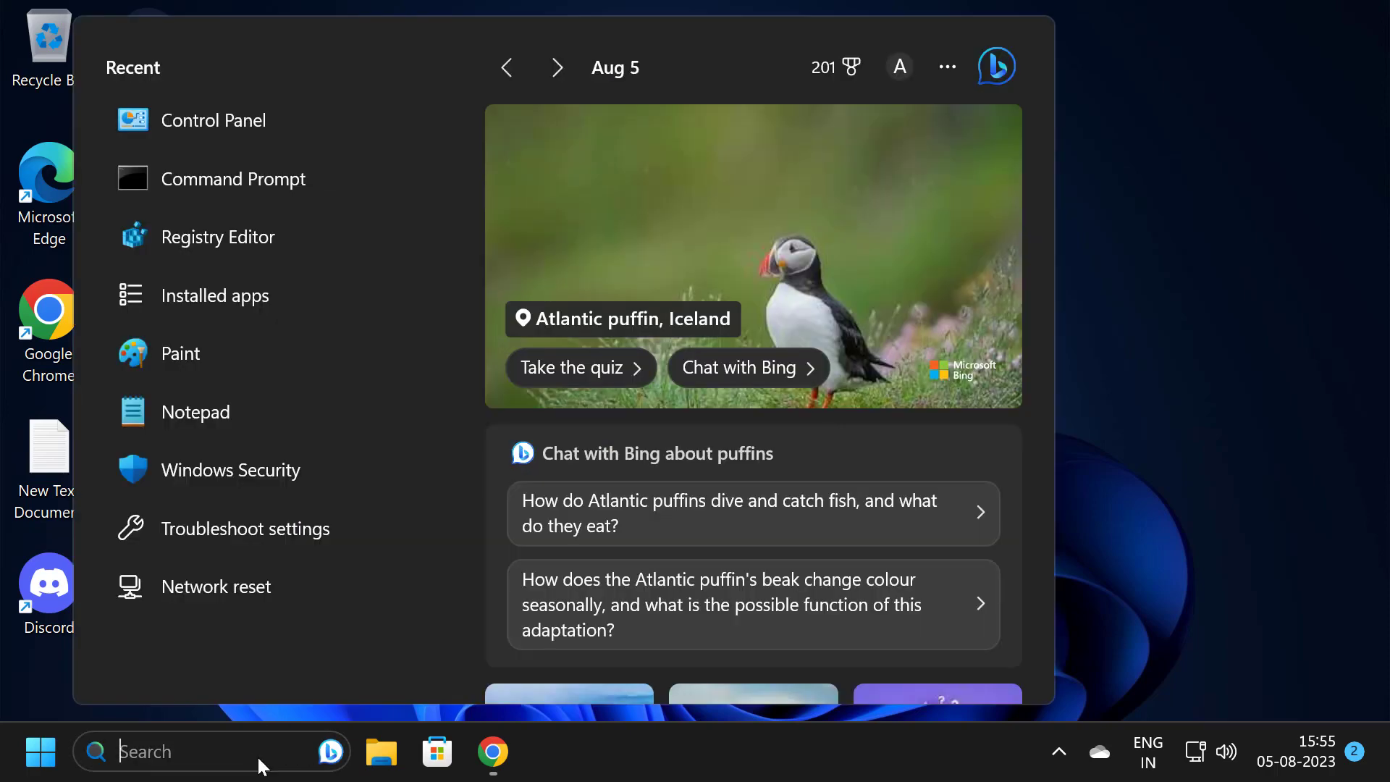
{"action": "type", "text": "windows defender Firewall"}
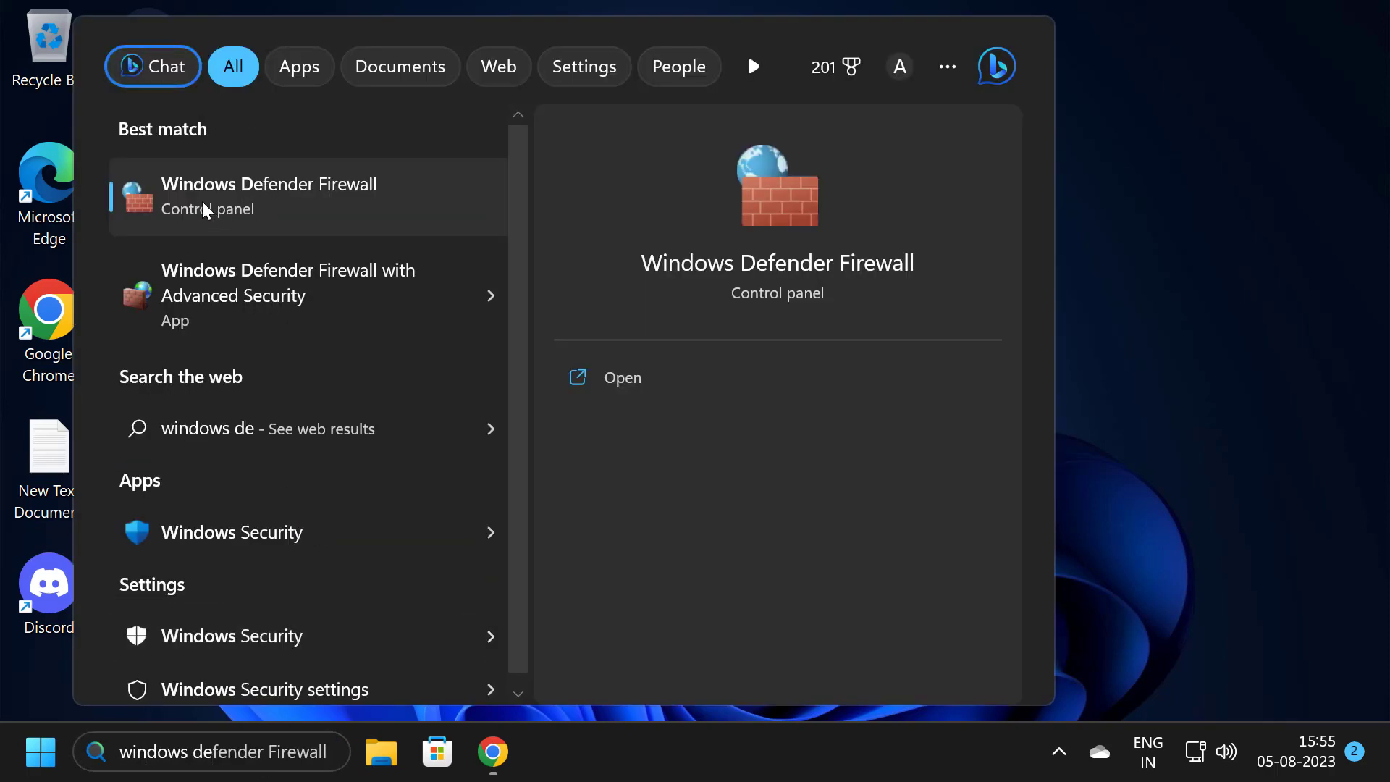
{"action": "left_click", "coordinate": [349, 199]}
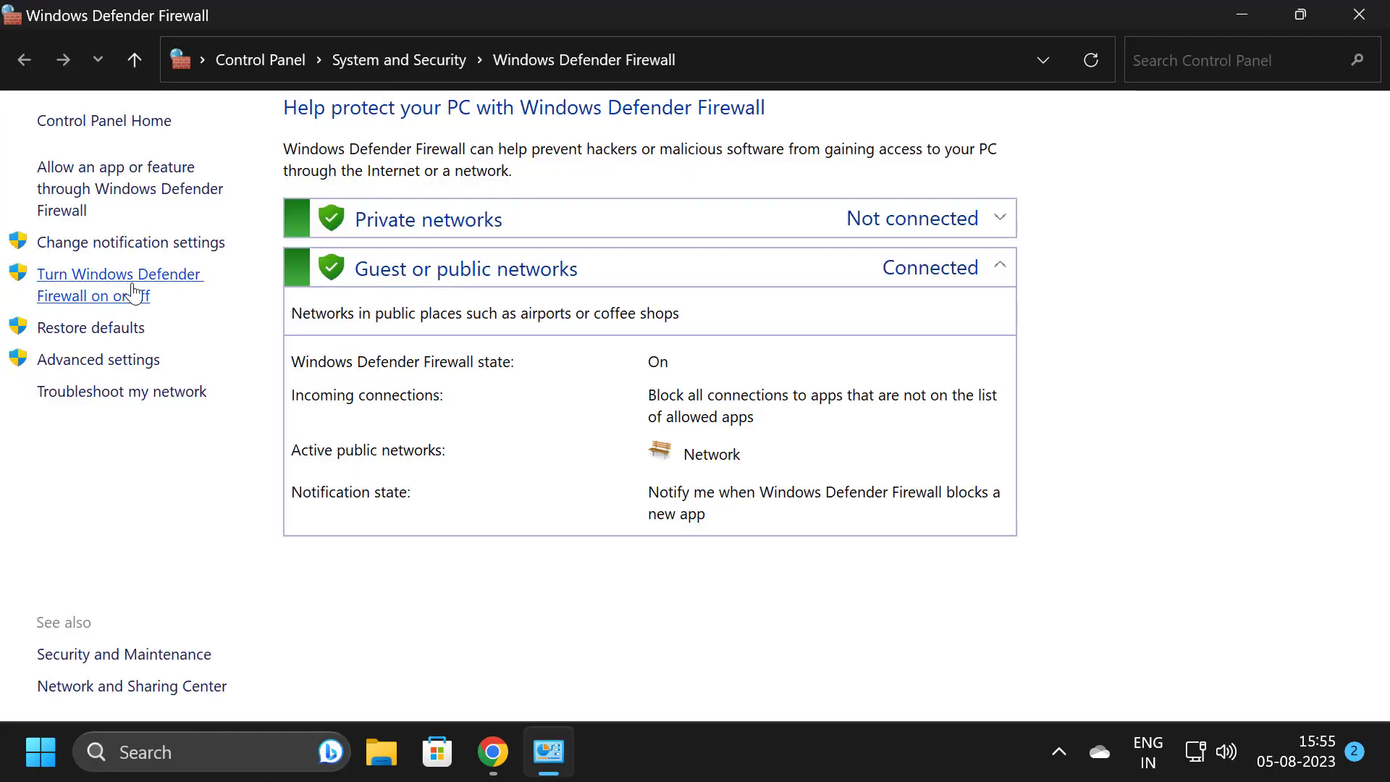
{"action": "left_click", "coordinate": [132, 292]}
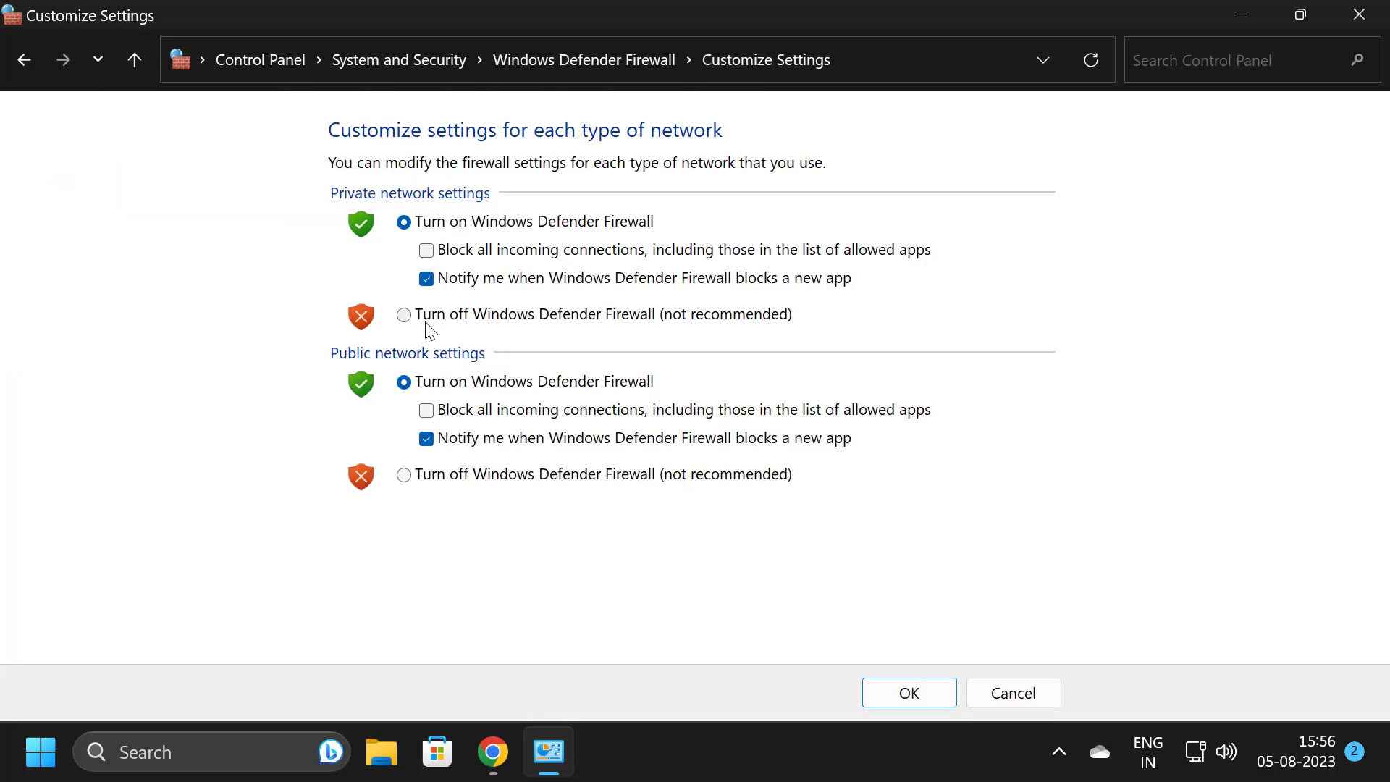
Step: Turn off Windows Defender Firewall for both private and public networks, apply the settings and close the window
{"action": "left_click", "coordinate": [408, 319]}
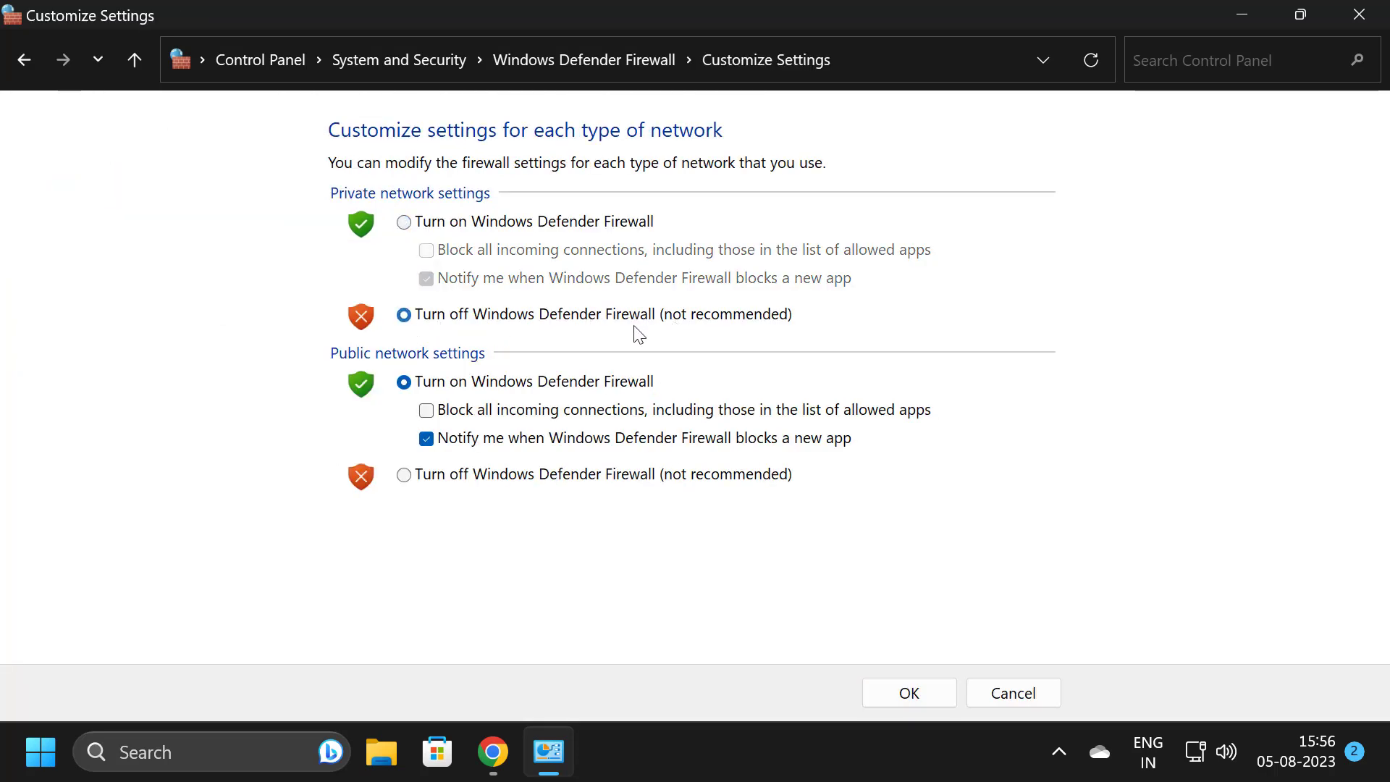
{"action": "left_click", "coordinate": [406, 475]}
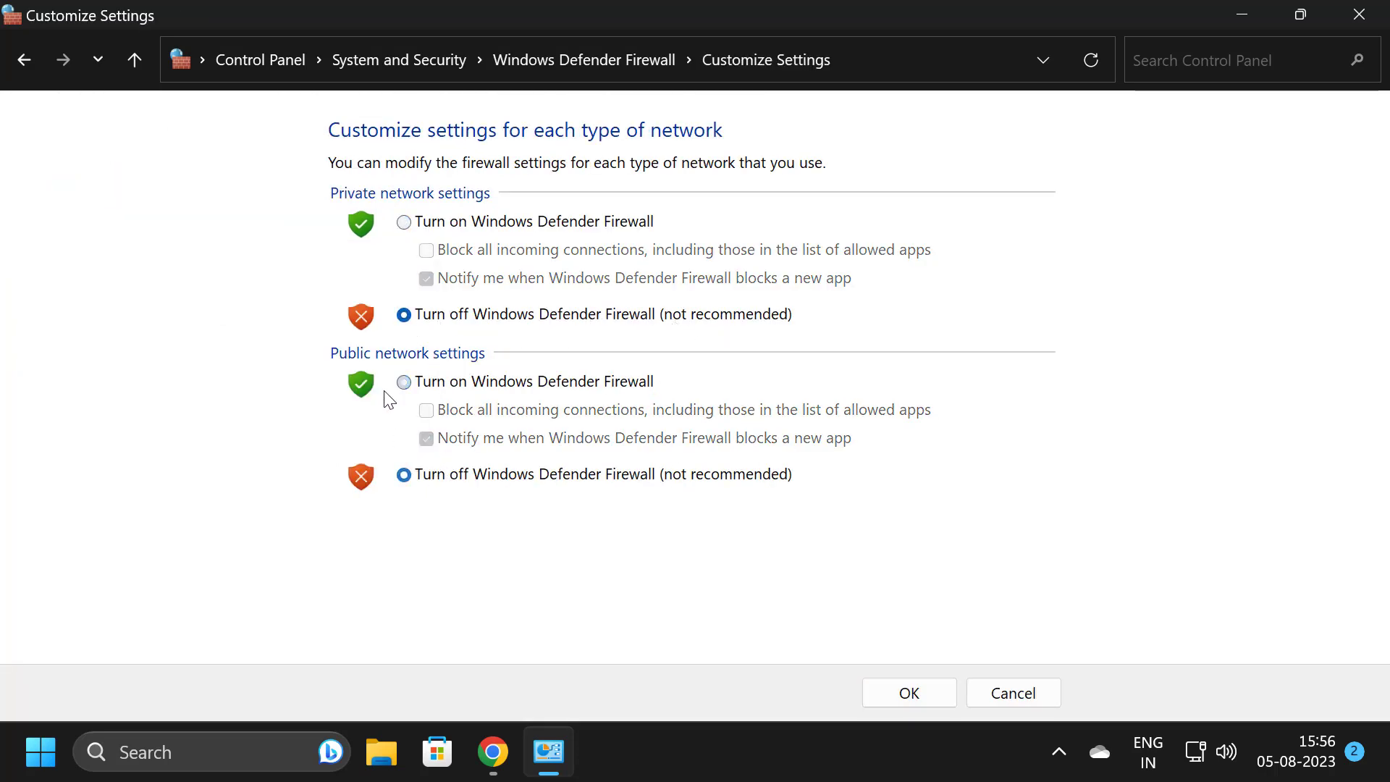
{"action": "left_click", "coordinate": [940, 693]}
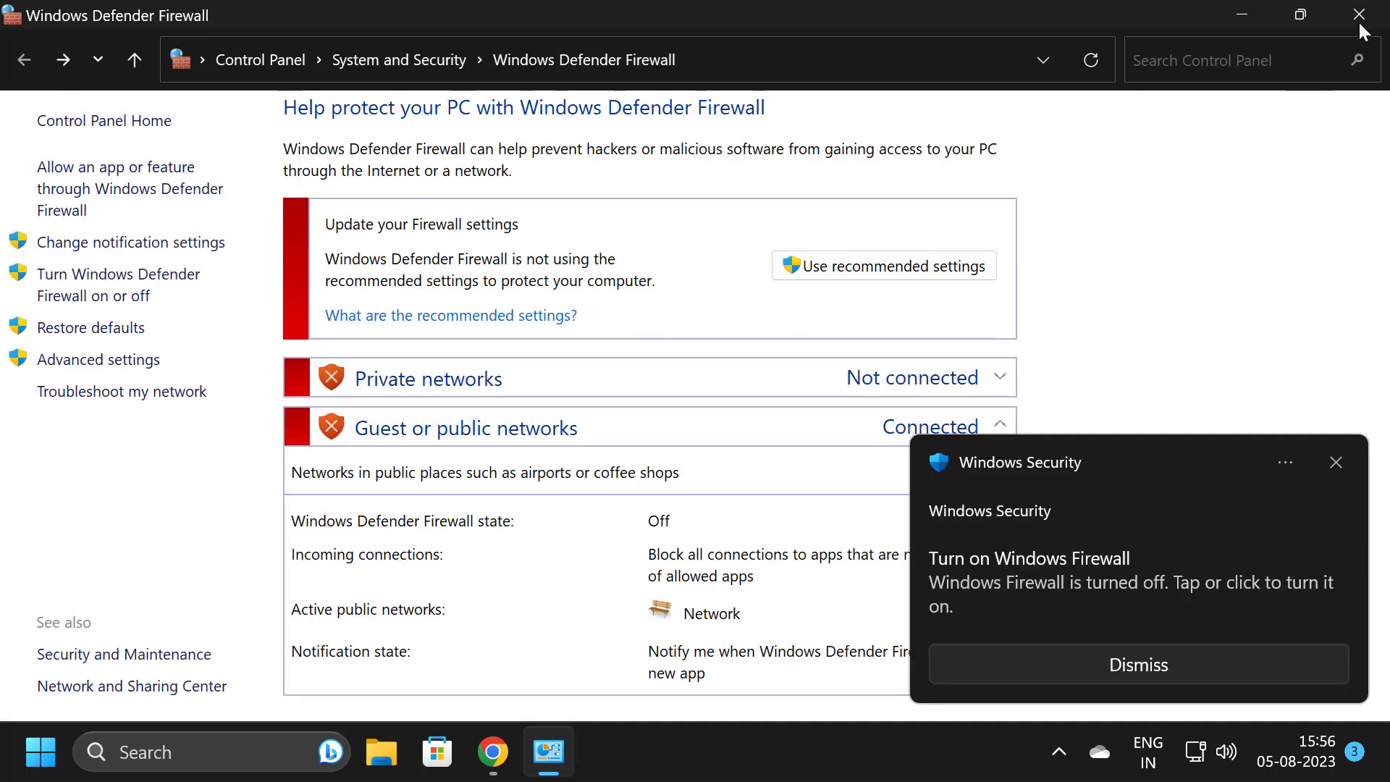
{"action": "left_click", "coordinate": [1361, 25]}
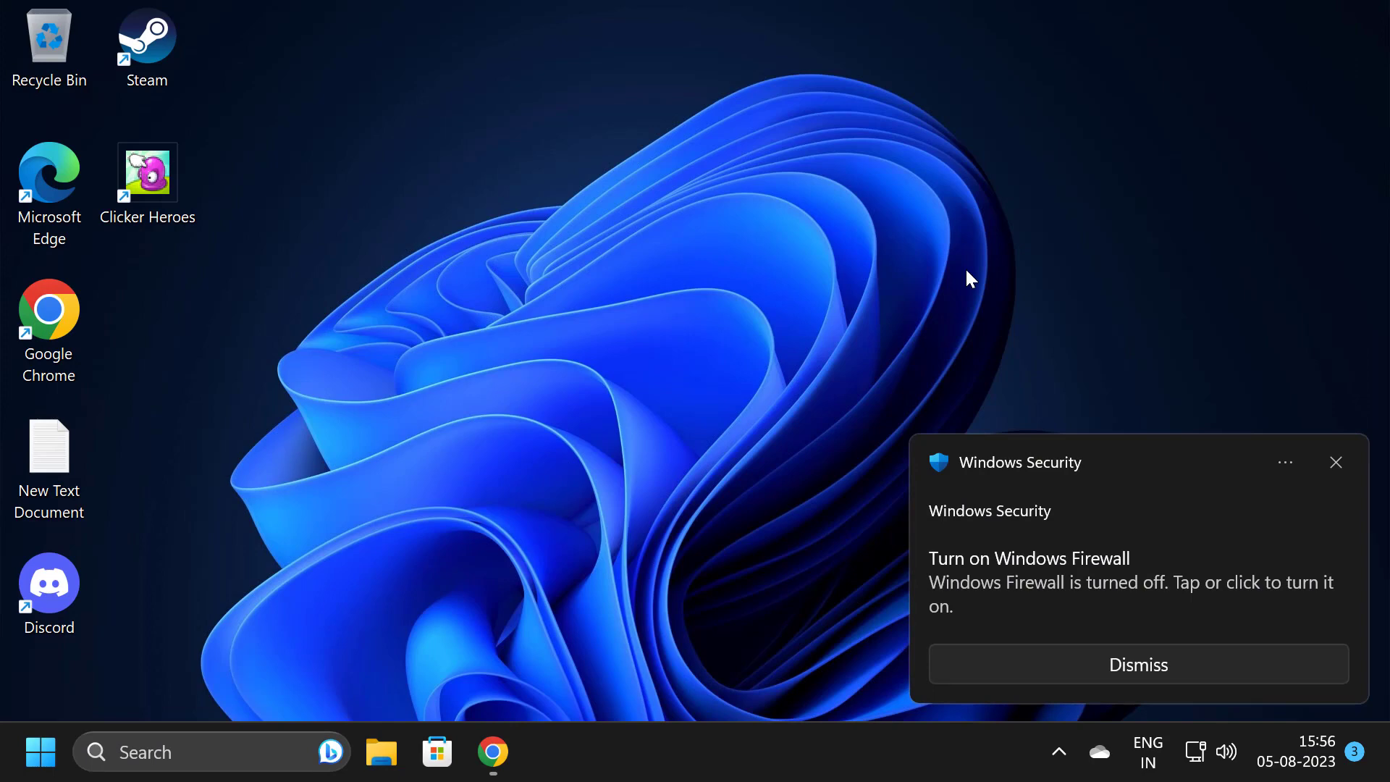
Step: Switch to Chrome and download Snap Camera version 1.21.0 from the older versions list on Uptodown
{"action": "left_click", "coordinate": [493, 752]}
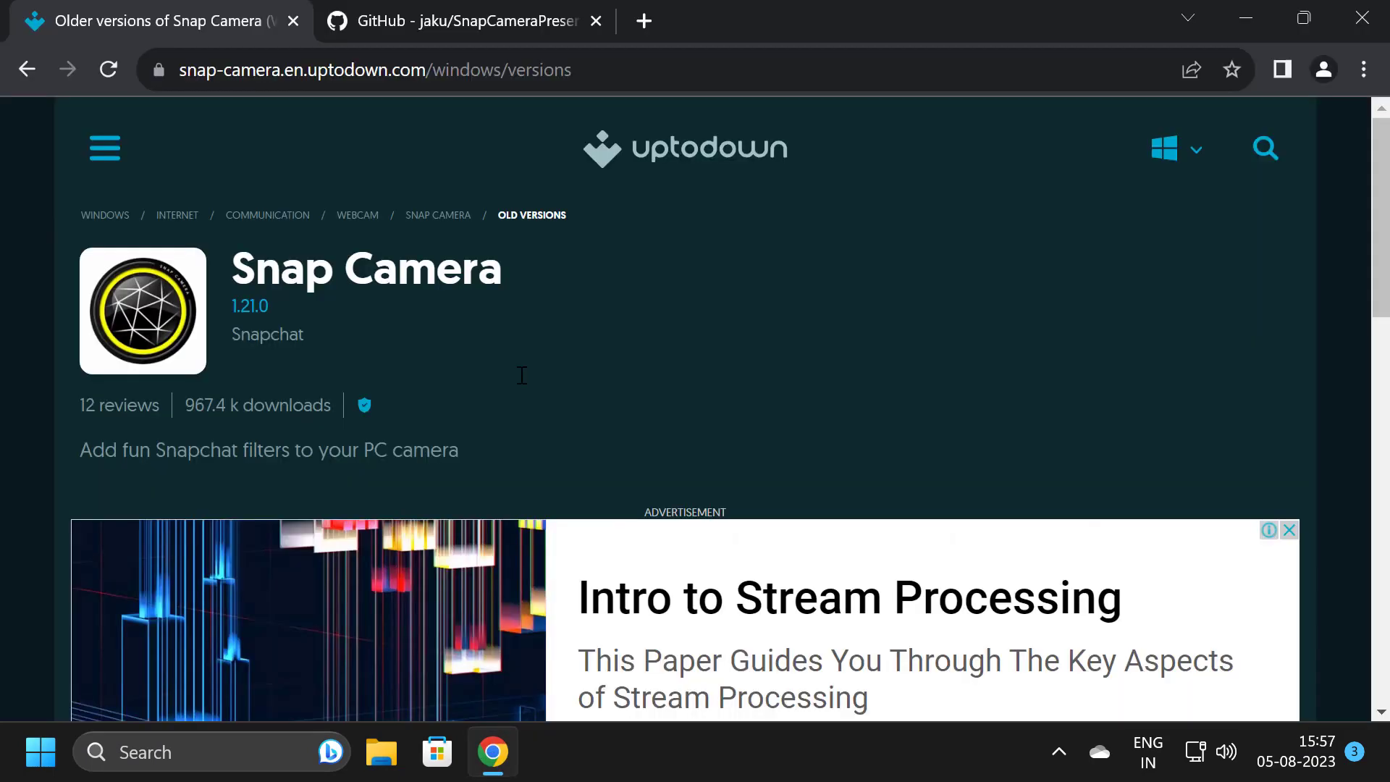
{"action": "scroll", "coordinate": [521, 379], "scroll_direction": "down", "scroll_amount": 7}
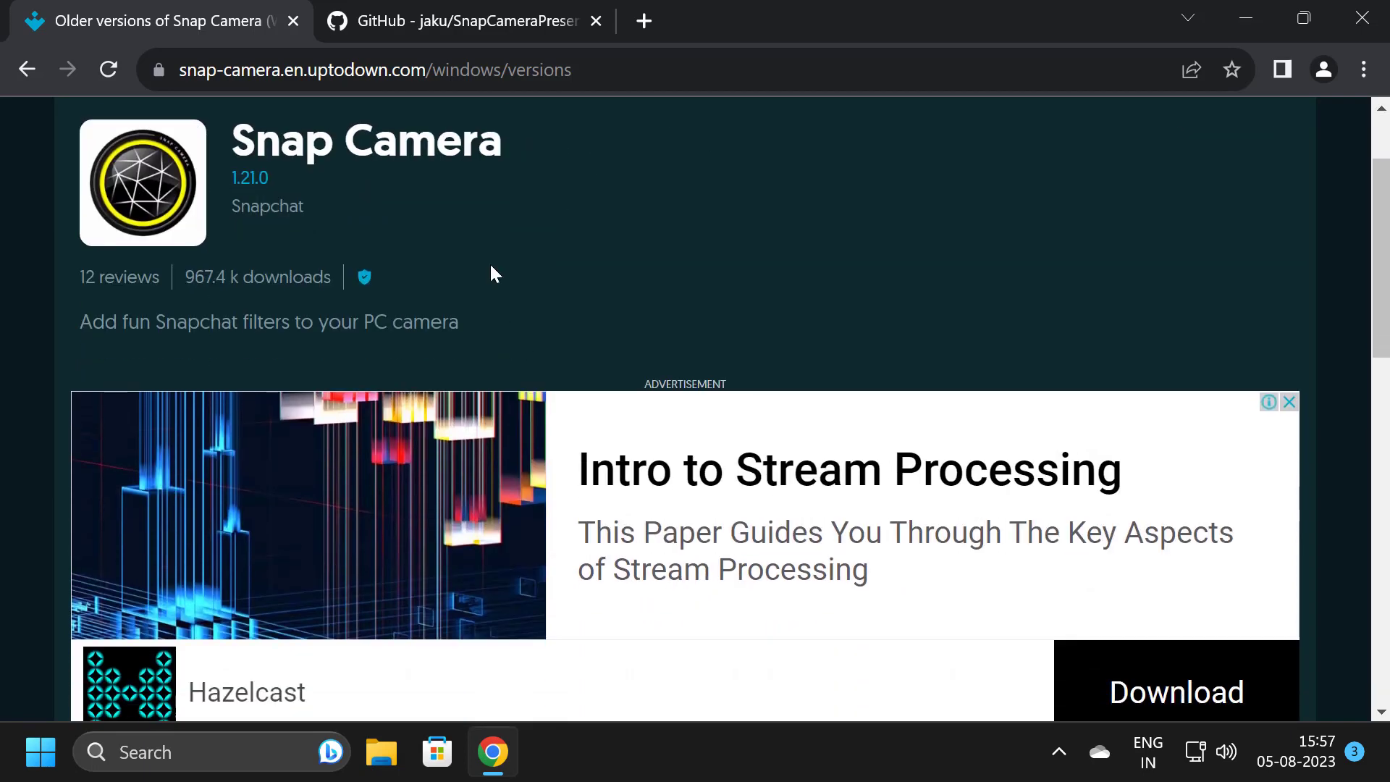
{"action": "scroll", "coordinate": [449, 326], "scroll_direction": "down", "scroll_amount": 3}
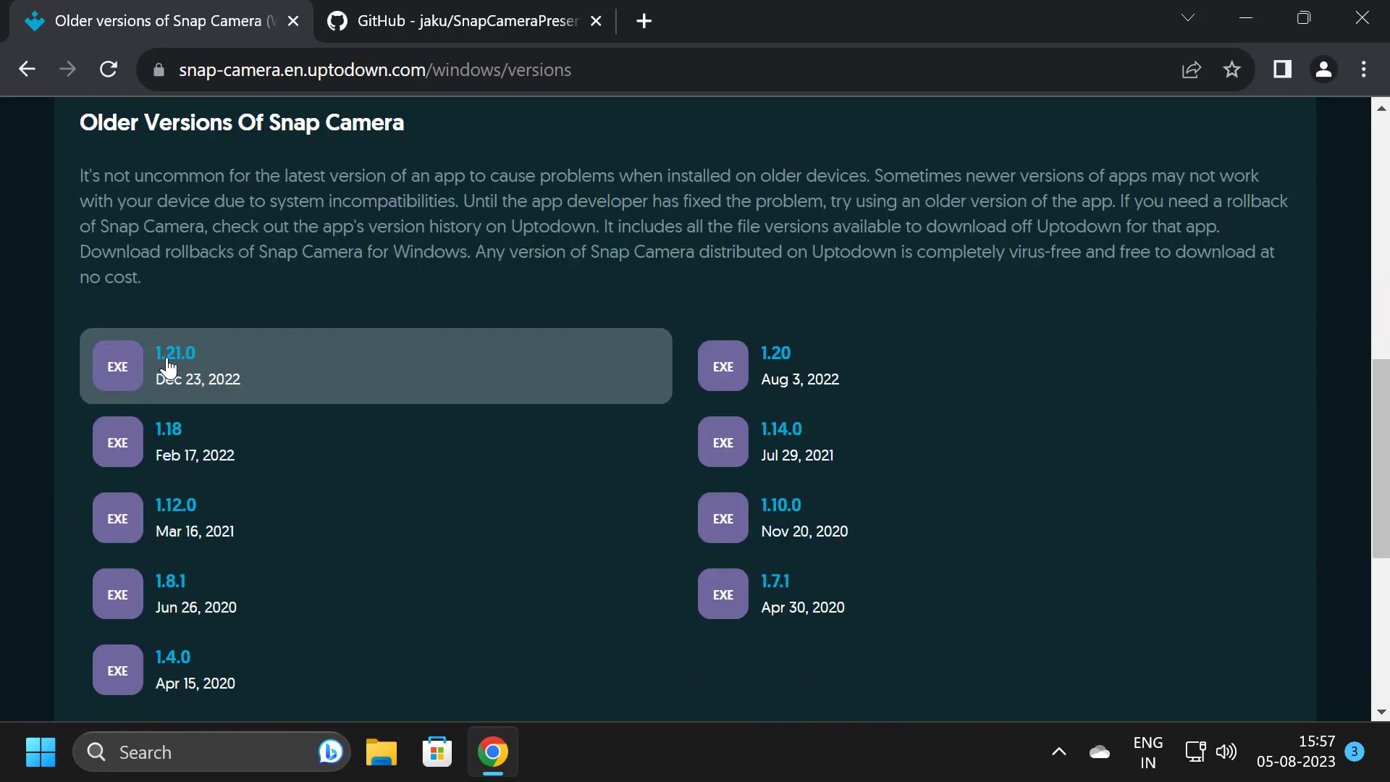
{"action": "left_click", "coordinate": [176, 366]}
{"action": "left_click", "coordinate": [222, 667]}
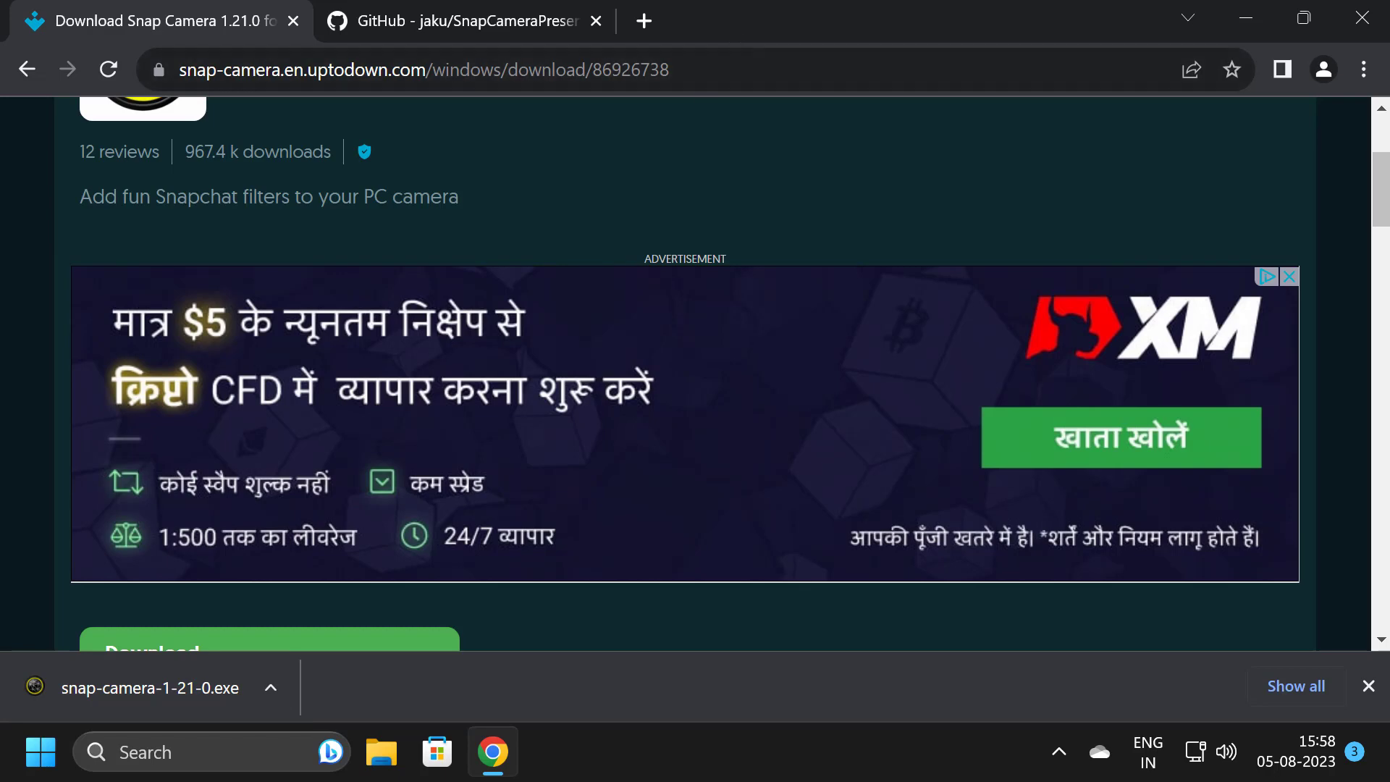
Step: Put the downloaded snap-camera-1-21-0.exe on the desktop below Clicker Heroes and close the browser
{"action": "left_click_drag", "start_coordinate": [724, 22], "coordinate": [1040, 39]}
{"action": "left_click_drag", "start_coordinate": [545, 662], "coordinate": [242, 362]}
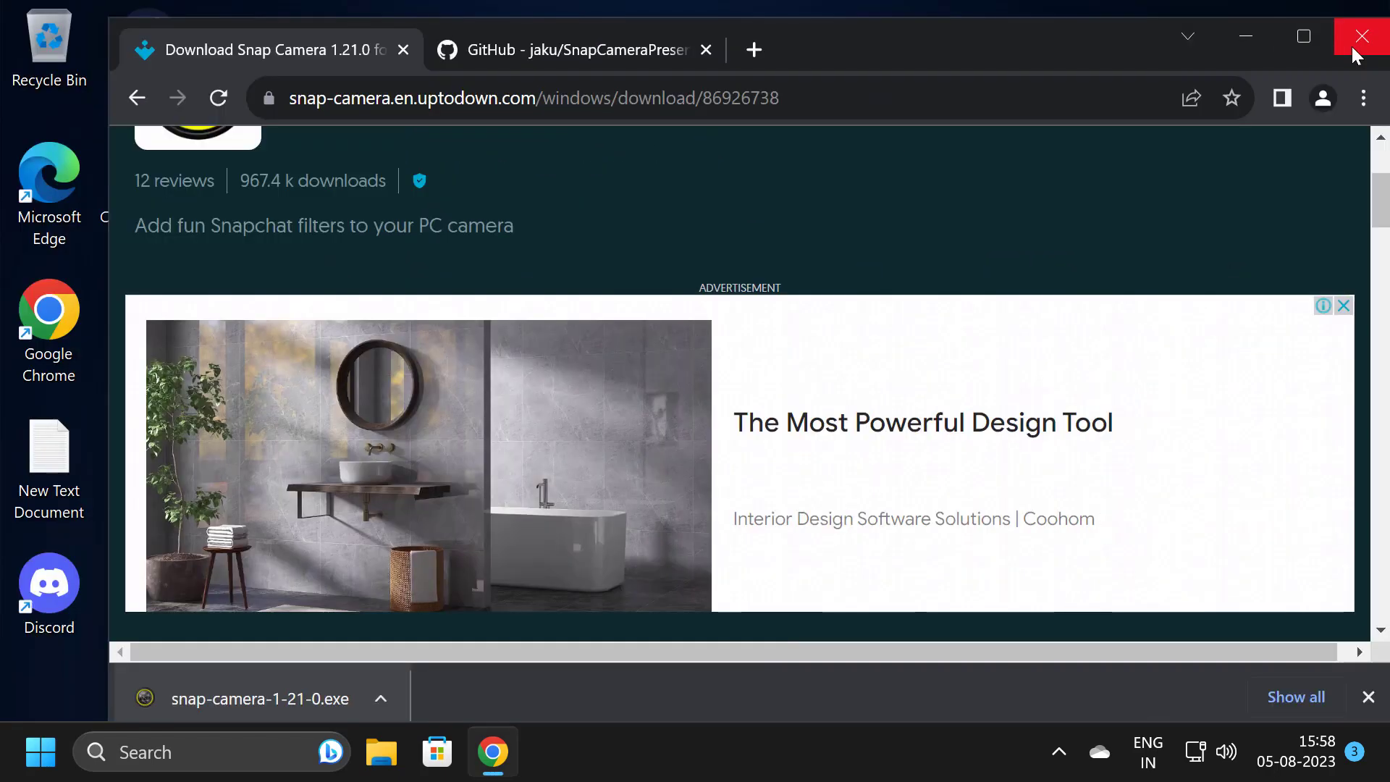
{"action": "left_click", "coordinate": [1348, 52]}
{"action": "left_click_drag", "start_coordinate": [245, 346], "coordinate": [166, 335]}
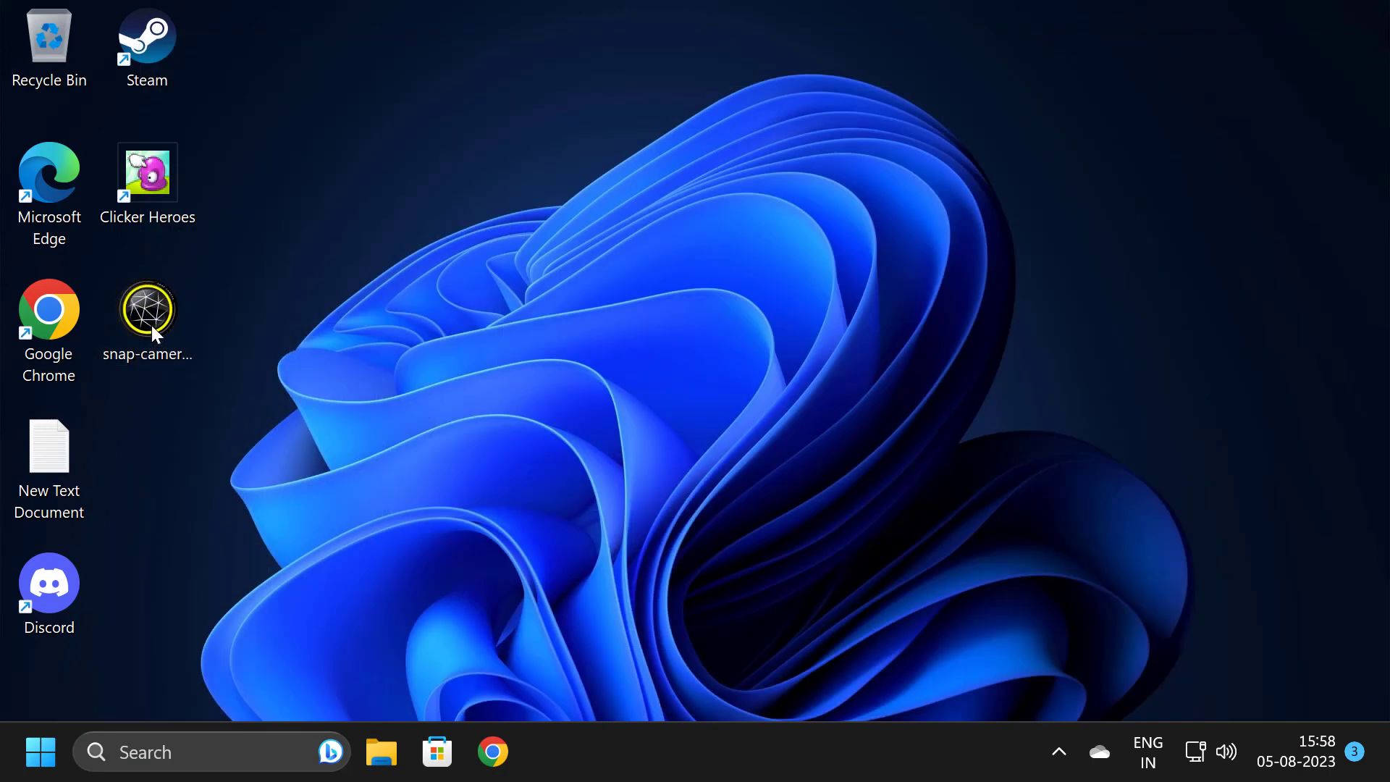
Step: Run the Snap Camera installer from the desktop and copy the destination path C:\Program Files\Snap Inc\Snap Camera
{"action": "double_click", "coordinate": [150, 325]}
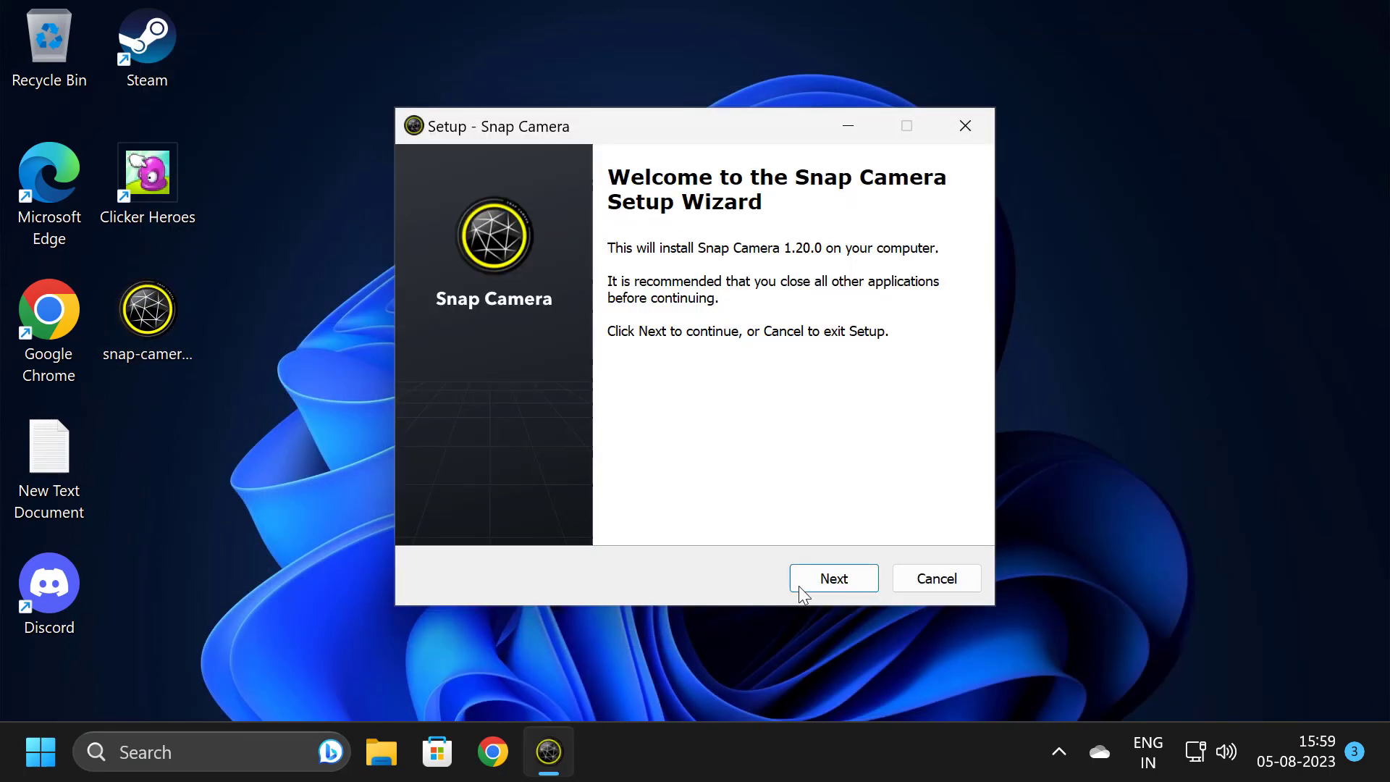
{"action": "left_click", "coordinate": [804, 585]}
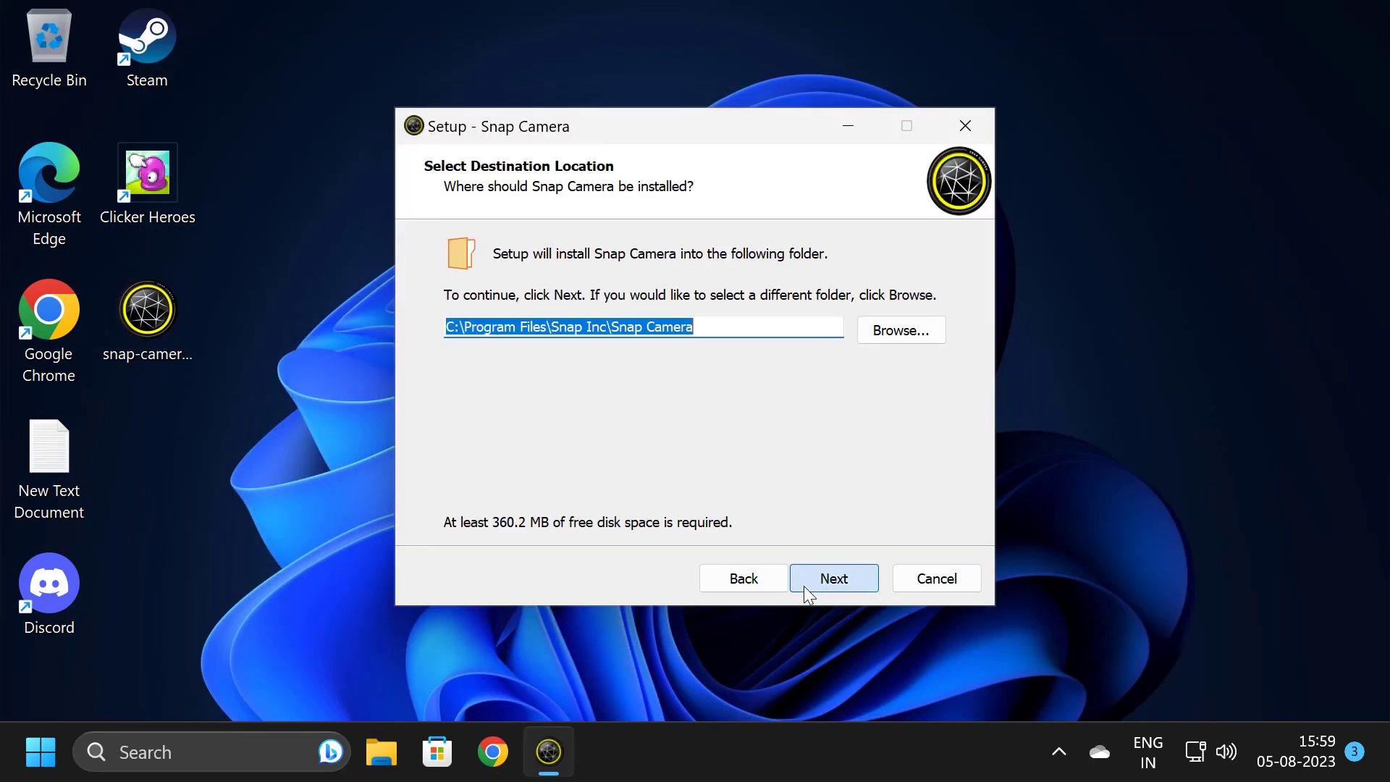
{"action": "left_click", "coordinate": [706, 327]}
{"action": "left_click_drag", "start_coordinate": [710, 326], "coordinate": [446, 338]}
{"action": "right_click", "coordinate": [541, 332]}
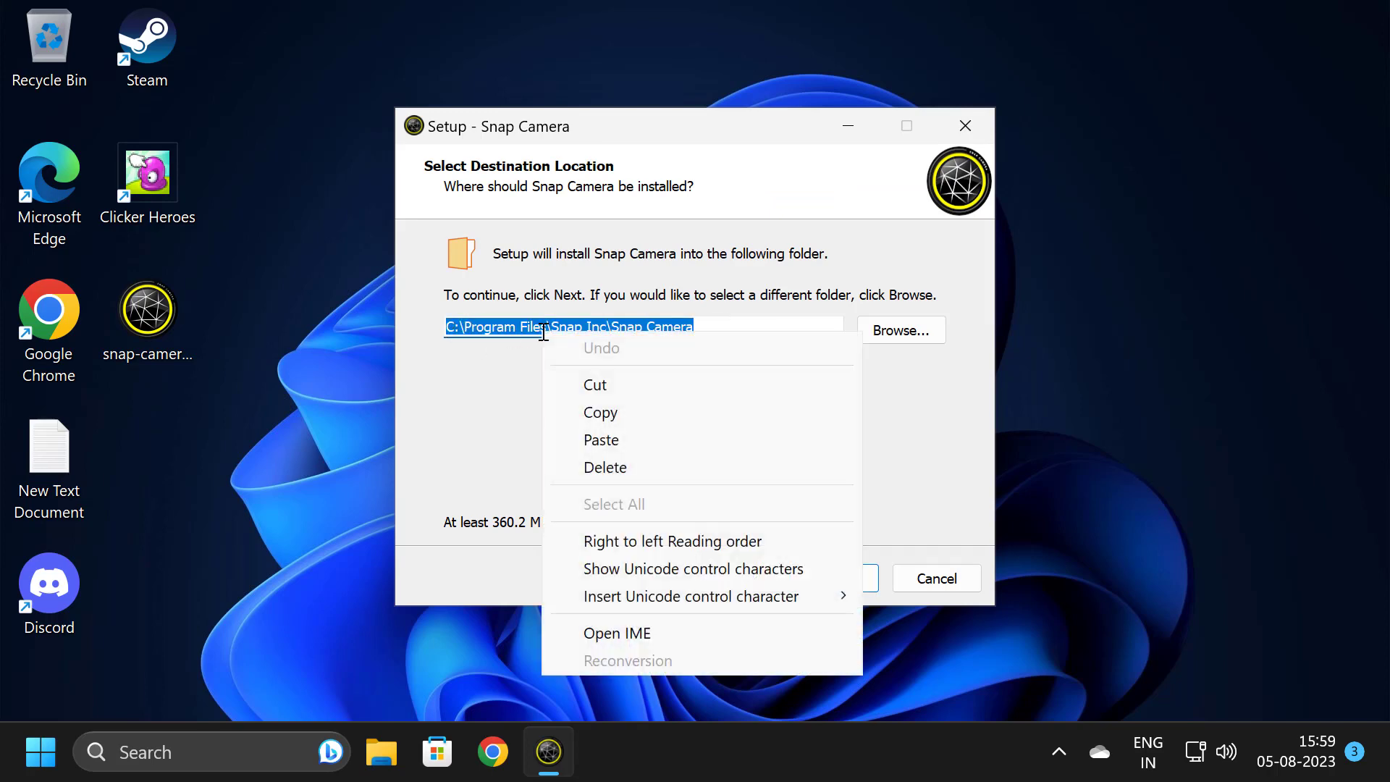
{"action": "left_click", "coordinate": [594, 413]}
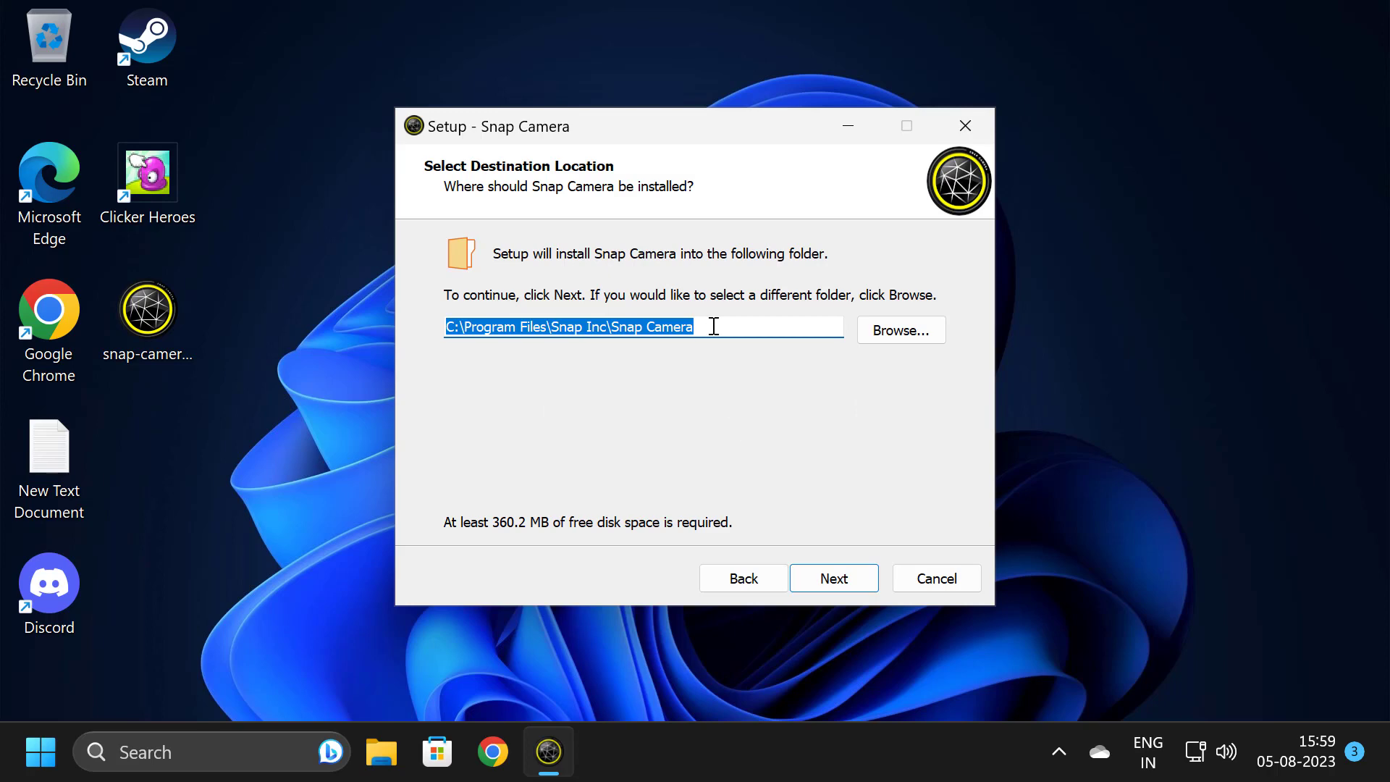
Step: Install Snap Camera in the default folders with a desktop shortcut, finish the setup and close the Snap Camera window
{"action": "left_click", "coordinate": [845, 575]}
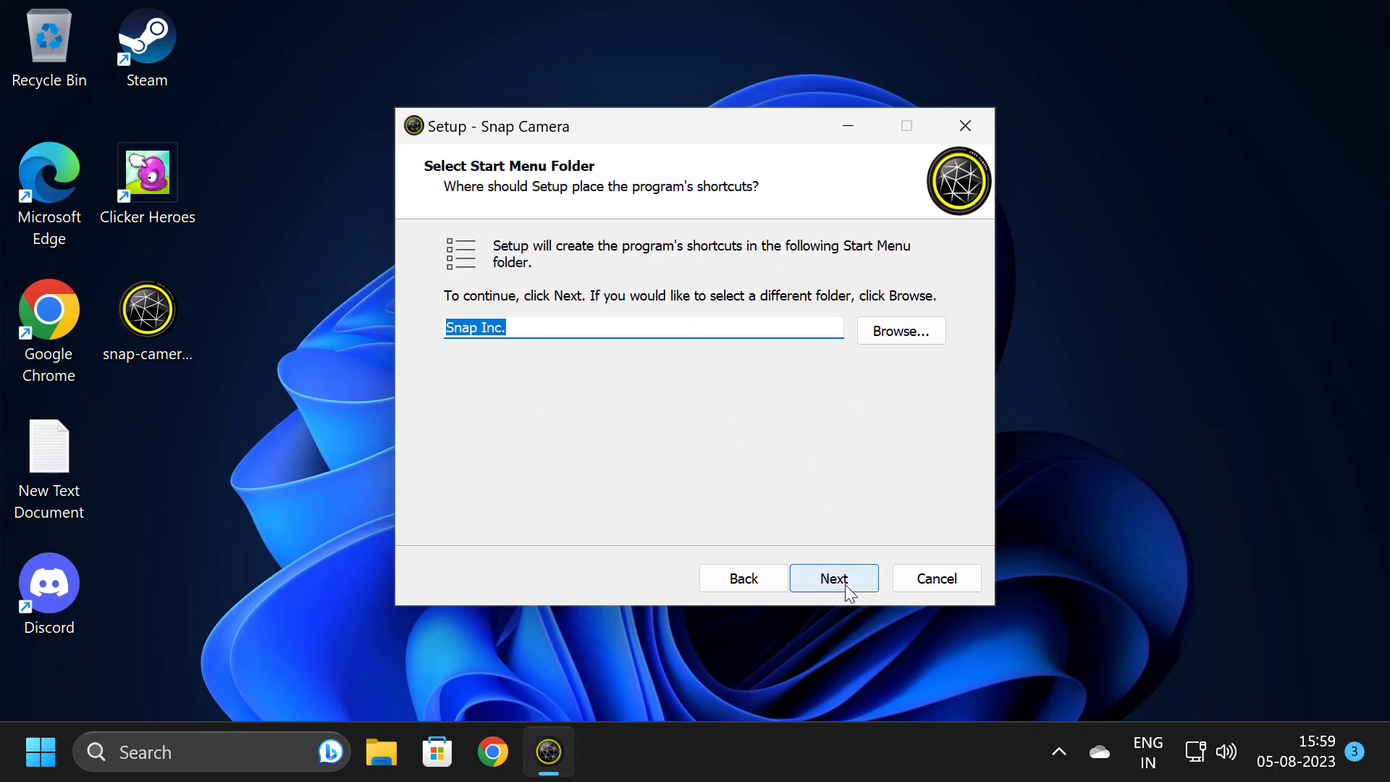
{"action": "left_click", "coordinate": [845, 584]}
{"action": "left_click", "coordinate": [462, 329]}
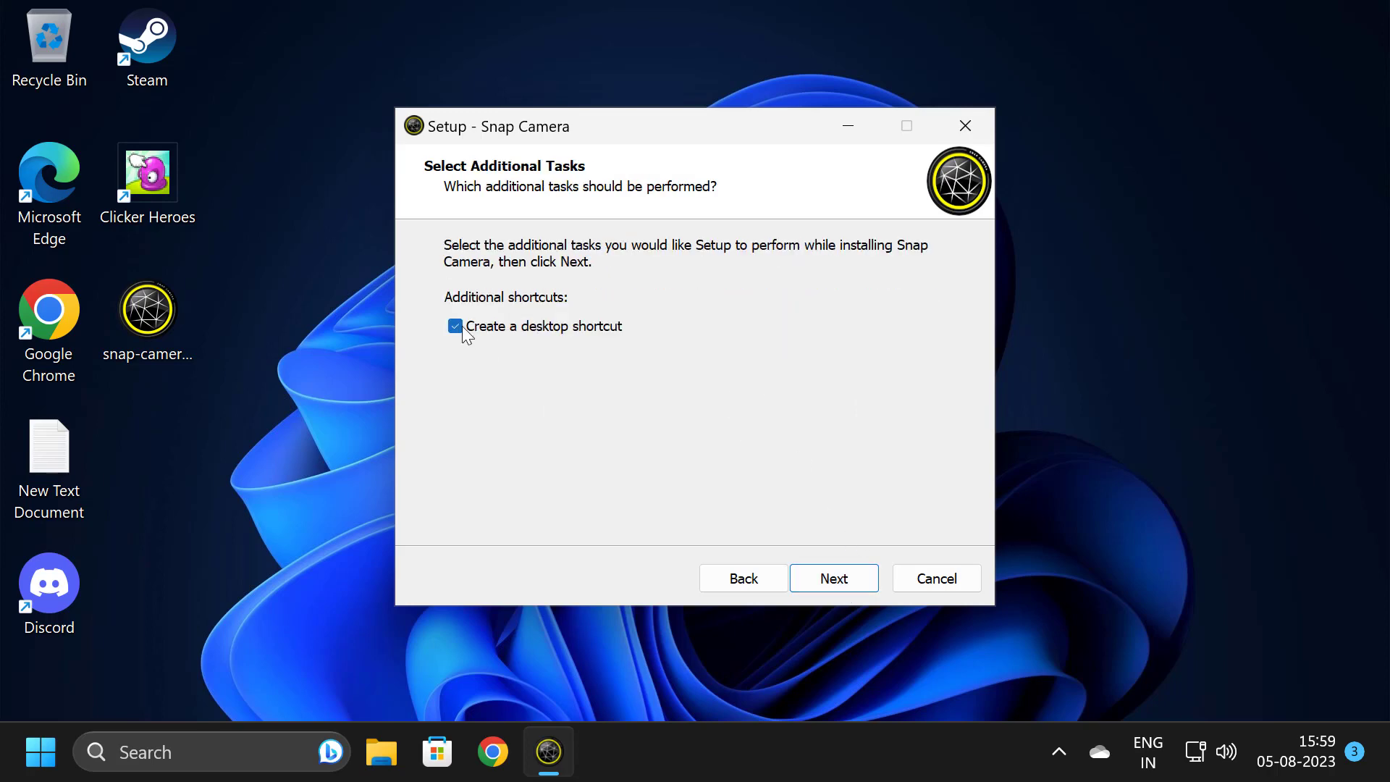
{"action": "left_click", "coordinate": [846, 578]}
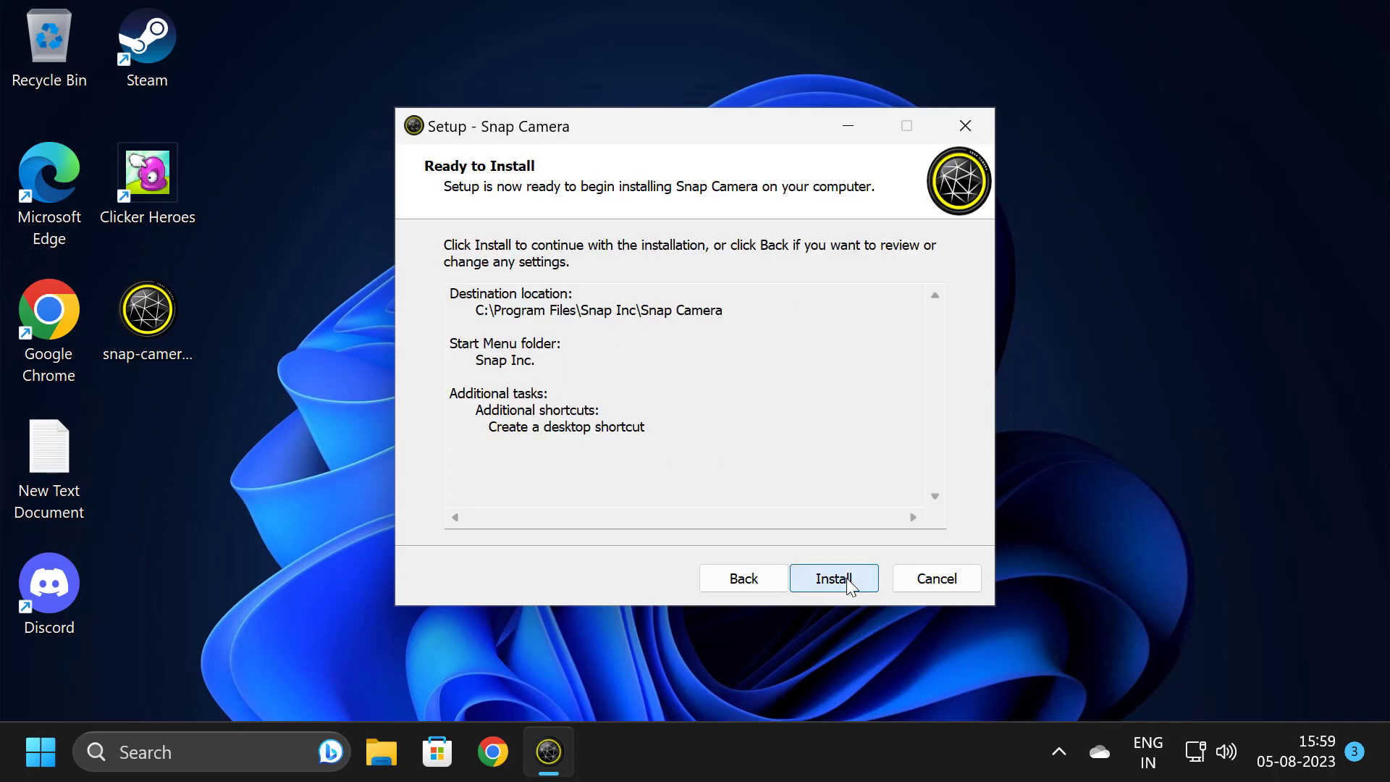
{"action": "left_click", "coordinate": [846, 578]}
{"action": "left_click", "coordinate": [813, 576]}
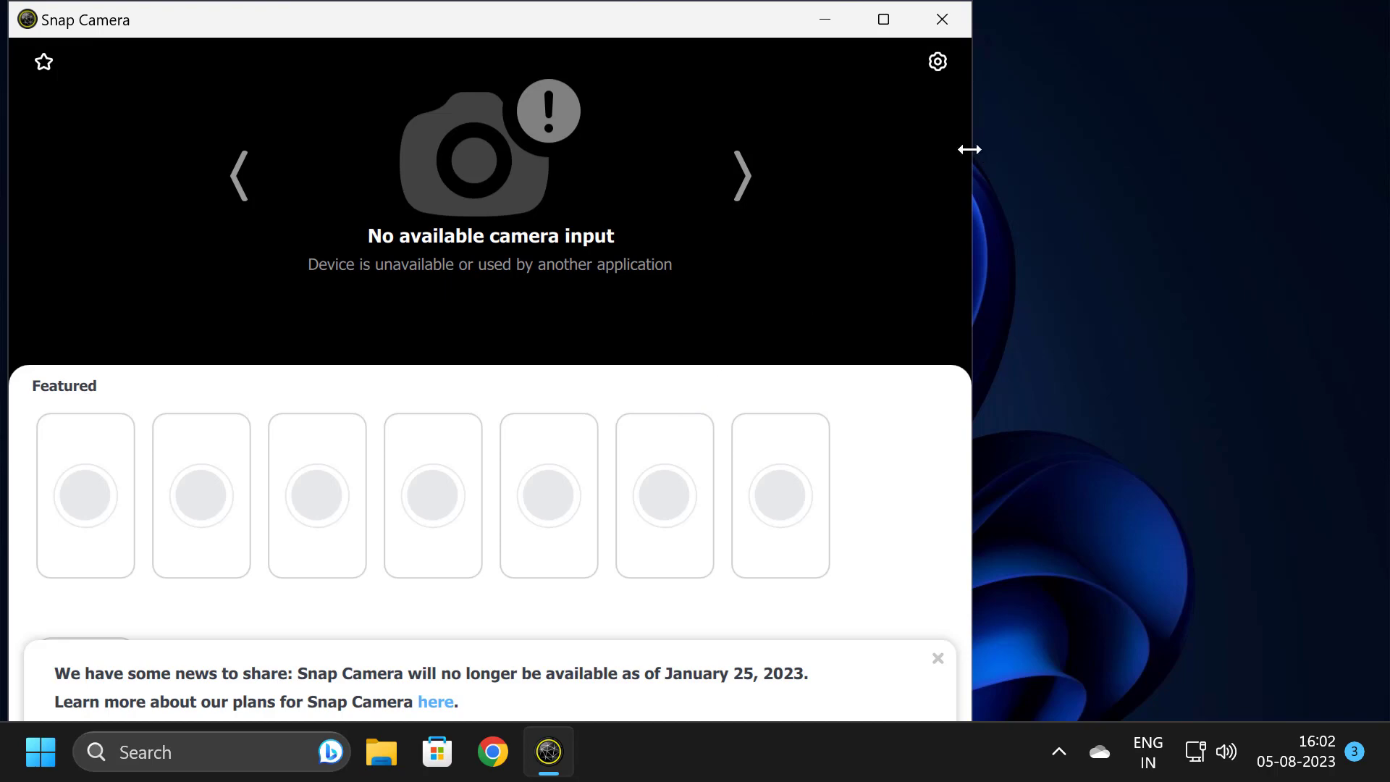
{"action": "left_click", "coordinate": [951, 23]}
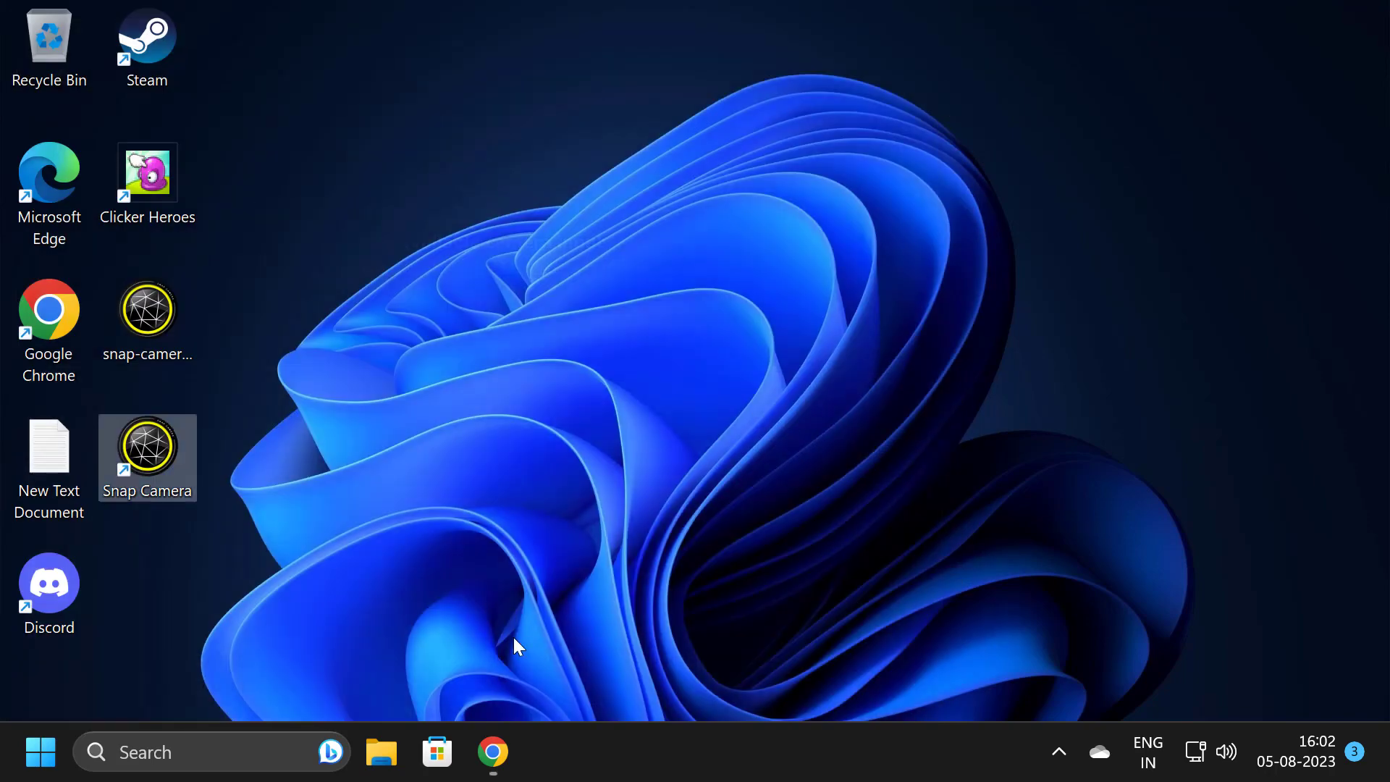
Step: Switch to Chrome and open the snapchatreverse.jaku.tv/snap/ patcher from the PC instructions of the SnapCameraPreservation repository on GitHub
{"action": "left_click", "coordinate": [493, 753]}
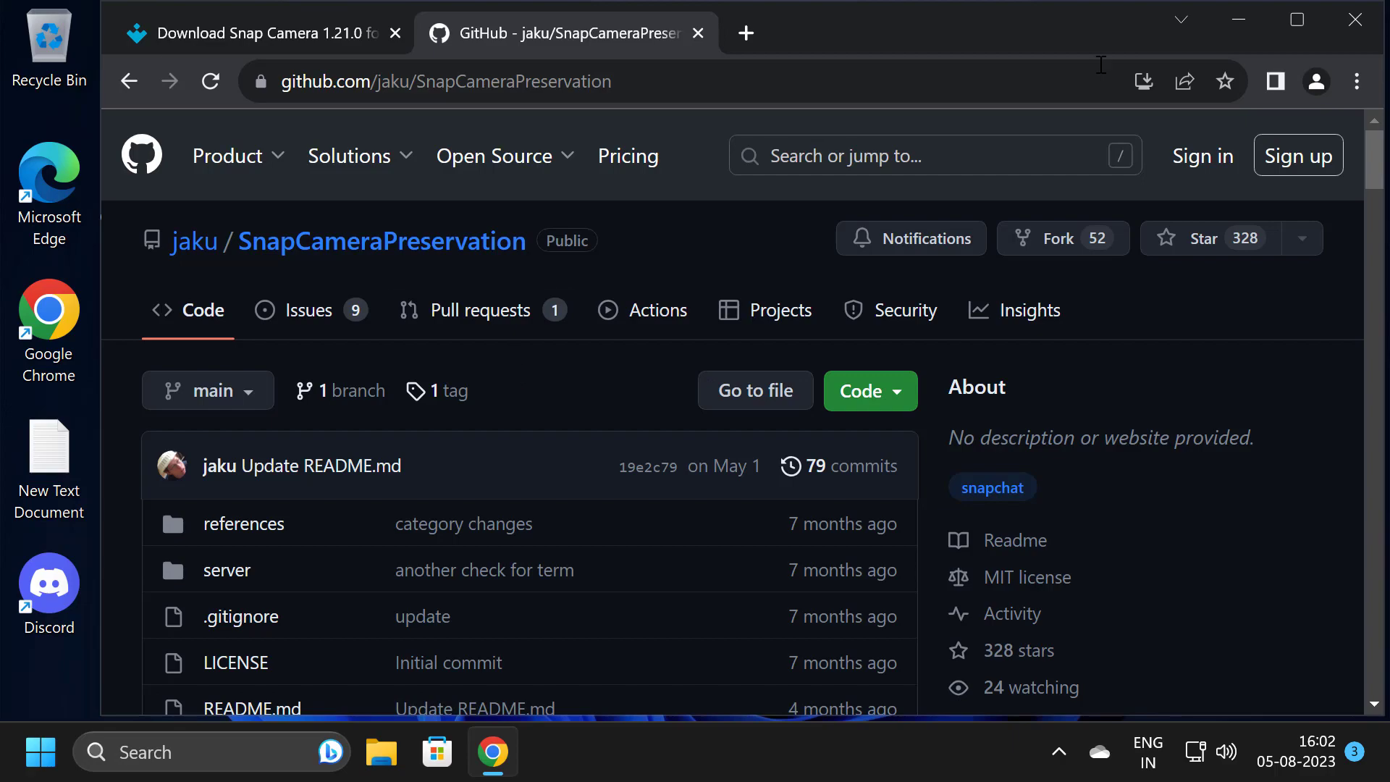
{"action": "left_click", "coordinate": [1292, 22]}
{"action": "scroll", "coordinate": [329, 433], "scroll_direction": "down", "scroll_amount": 3}
{"action": "scroll", "coordinate": [330, 441], "scroll_direction": "down", "scroll_amount": 15}
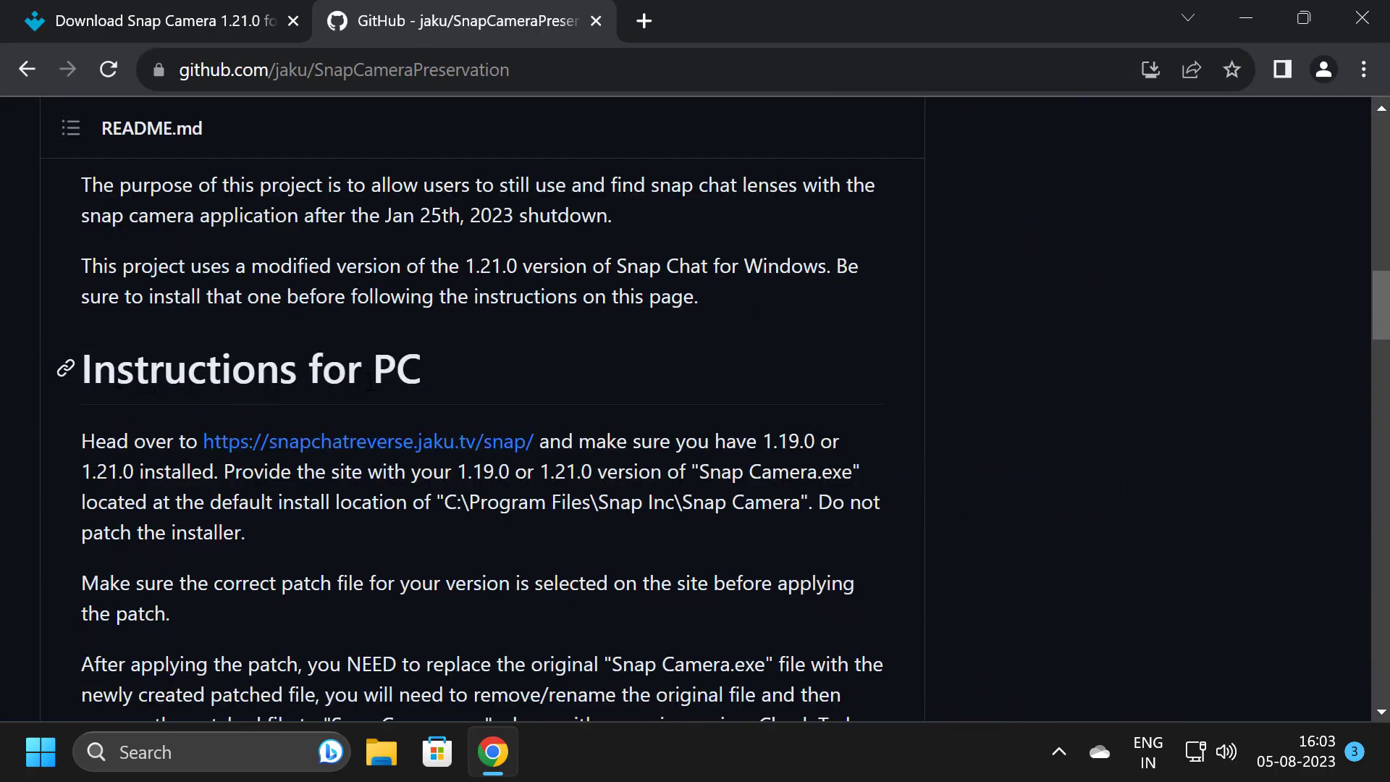
{"action": "left_click", "coordinate": [283, 448]}
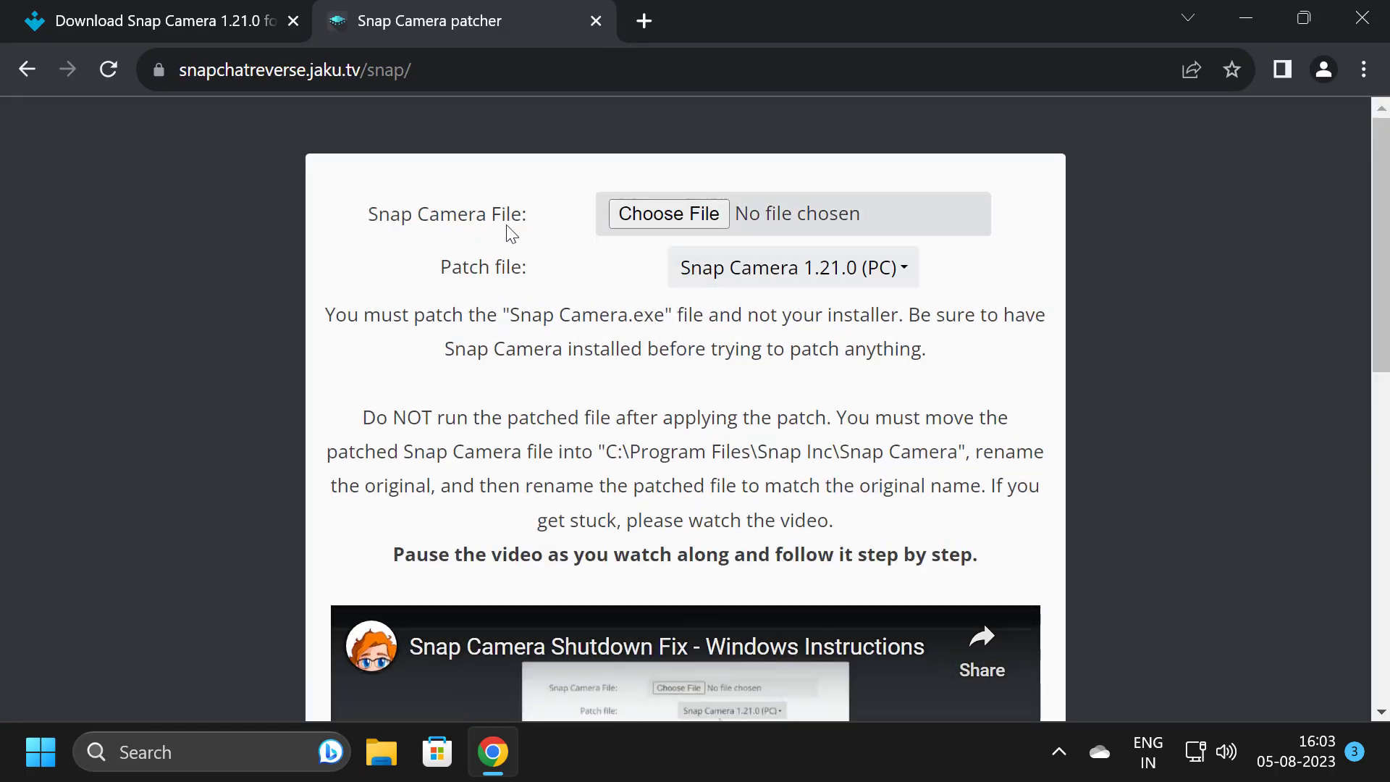
Step: Choose Snap Camera.exe from the copied path C:\Program Files\Snap Inc\Snap Camera as the patcher's Snap Camera file
{"action": "left_click", "coordinate": [660, 226]}
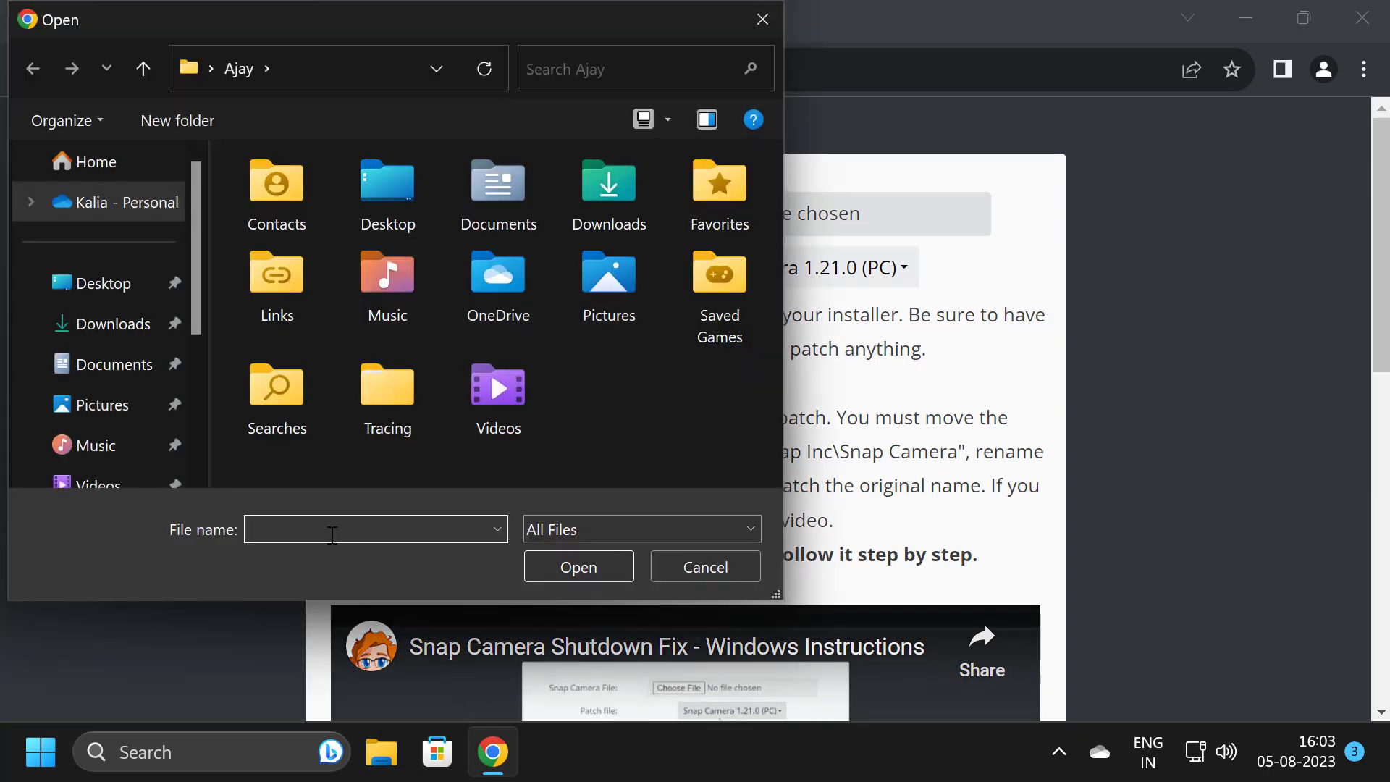
{"action": "left_click", "coordinate": [314, 66]}
{"action": "left_click", "coordinate": [316, 68]}
{"action": "left_click_drag", "start_coordinate": [330, 68], "coordinate": [183, 63]}
{"action": "right_click", "coordinate": [280, 69]}
{"action": "left_click", "coordinate": [338, 176]}
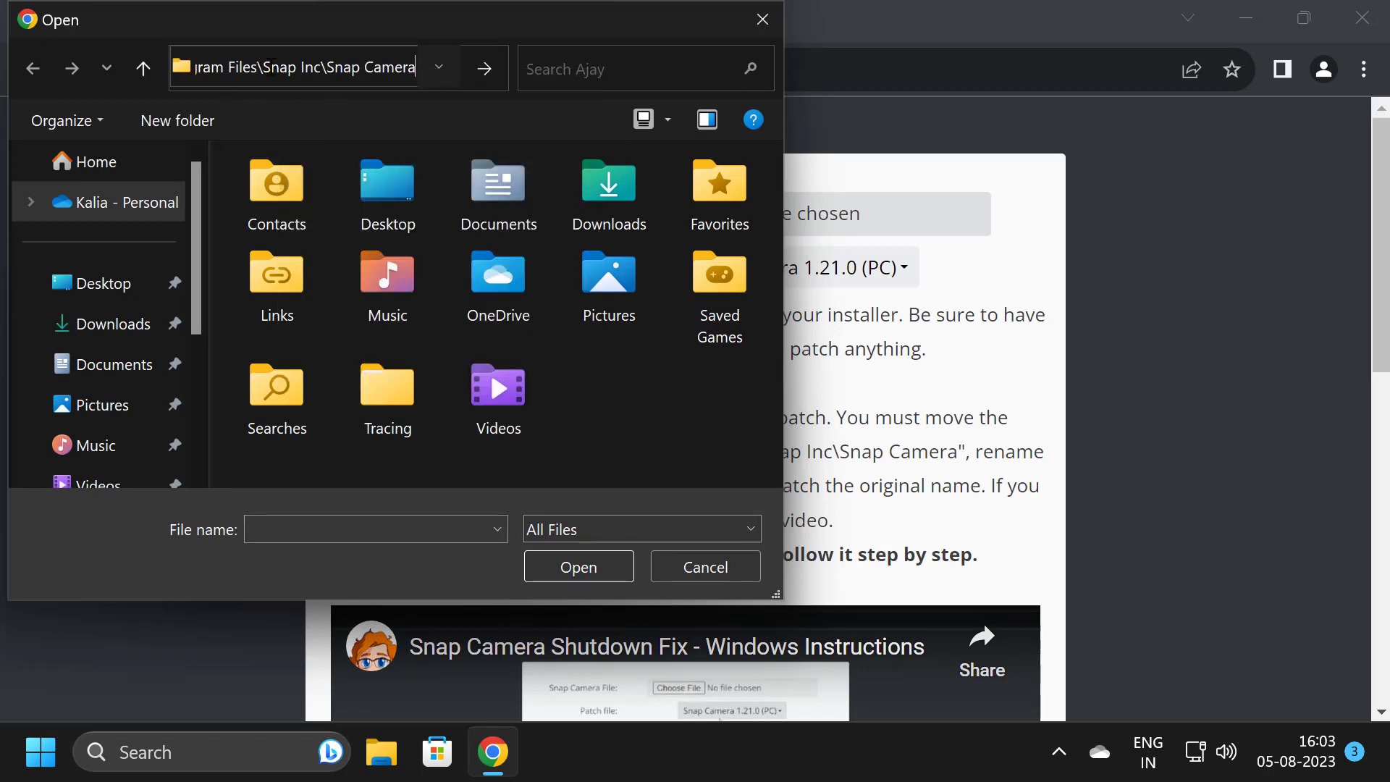
{"action": "left_click", "coordinate": [327, 68]}
{"action": "left_click", "coordinate": [589, 558]}
{"action": "scroll", "coordinate": [449, 406], "scroll_direction": "down", "scroll_amount": 3}
{"action": "left_click", "coordinate": [422, 438]}
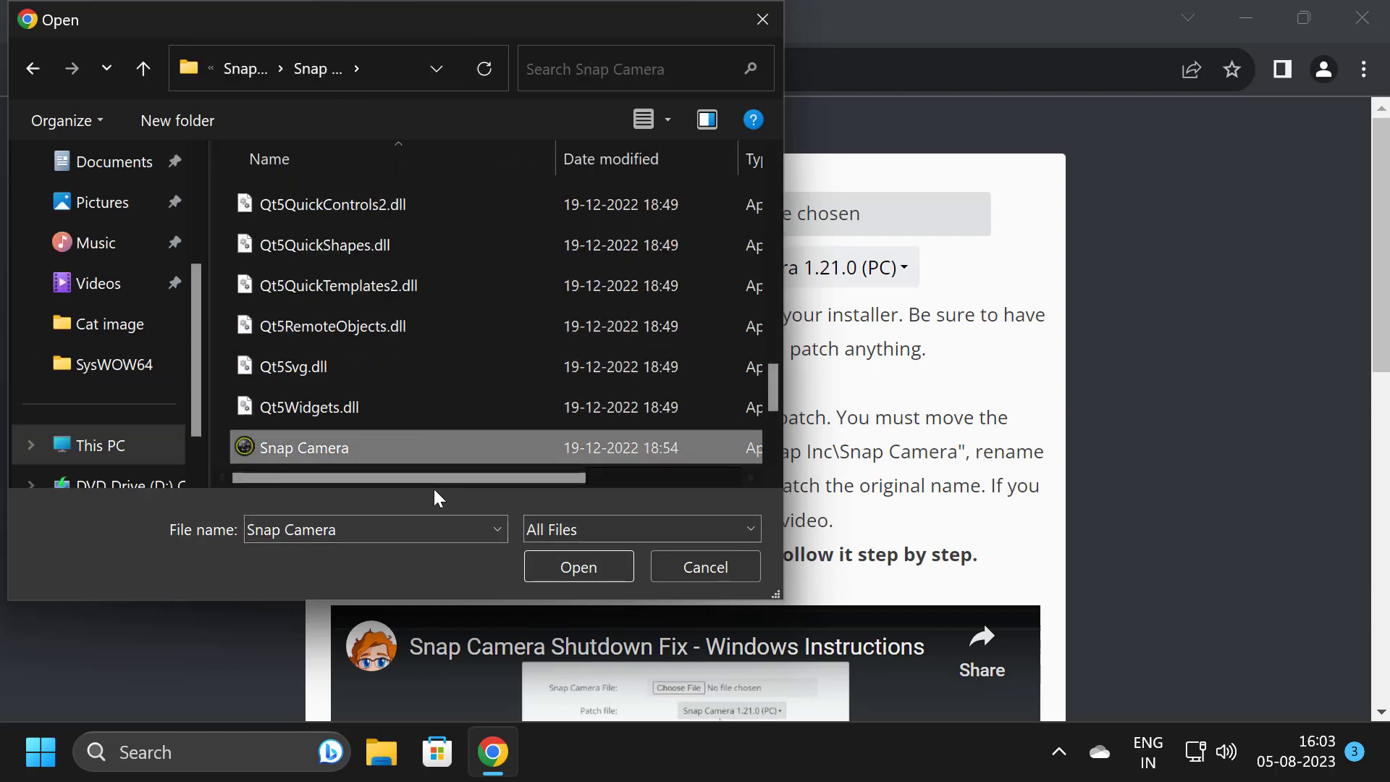
{"action": "left_click", "coordinate": [545, 567]}
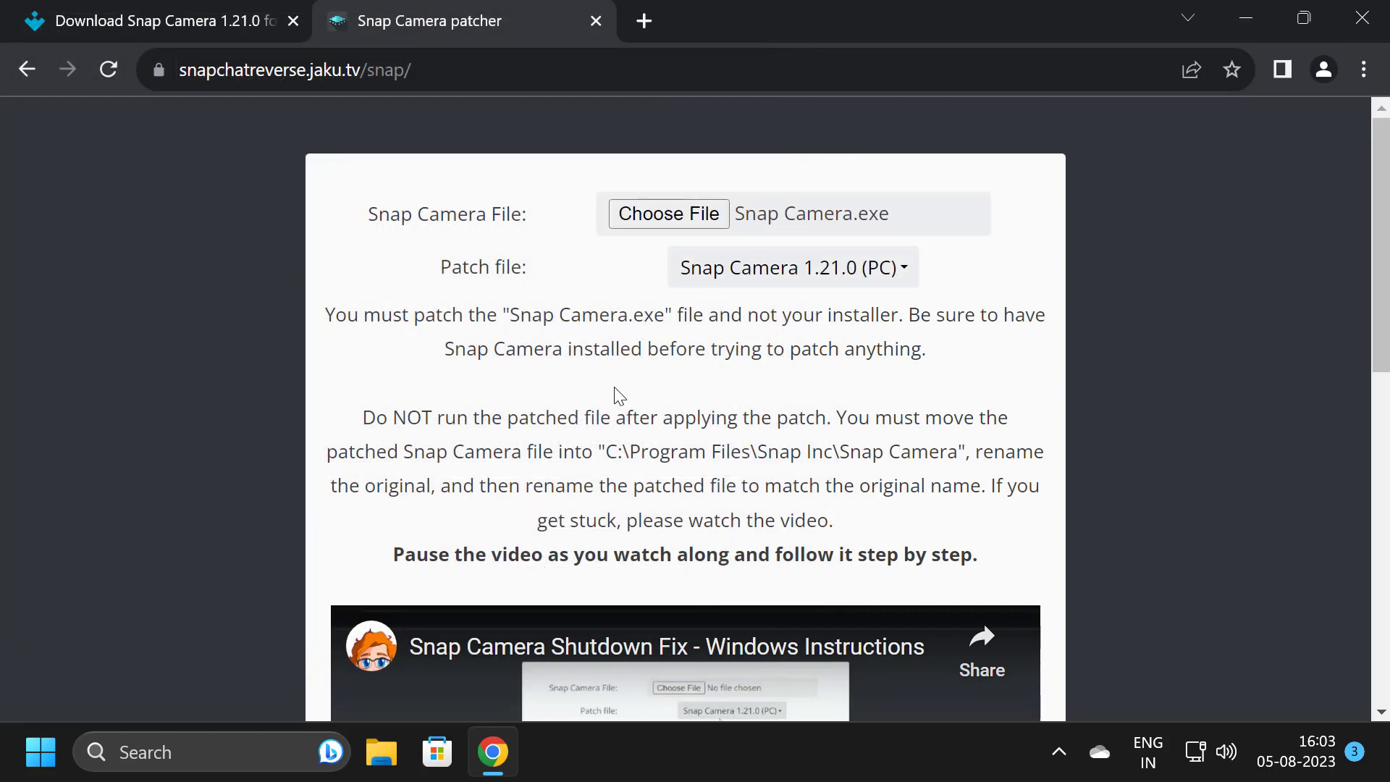
Step: Apply the Snap Camera 1.21.0 (PC) patch to the chosen file
{"action": "scroll", "coordinate": [759, 333], "scroll_direction": "down", "scroll_amount": 10}
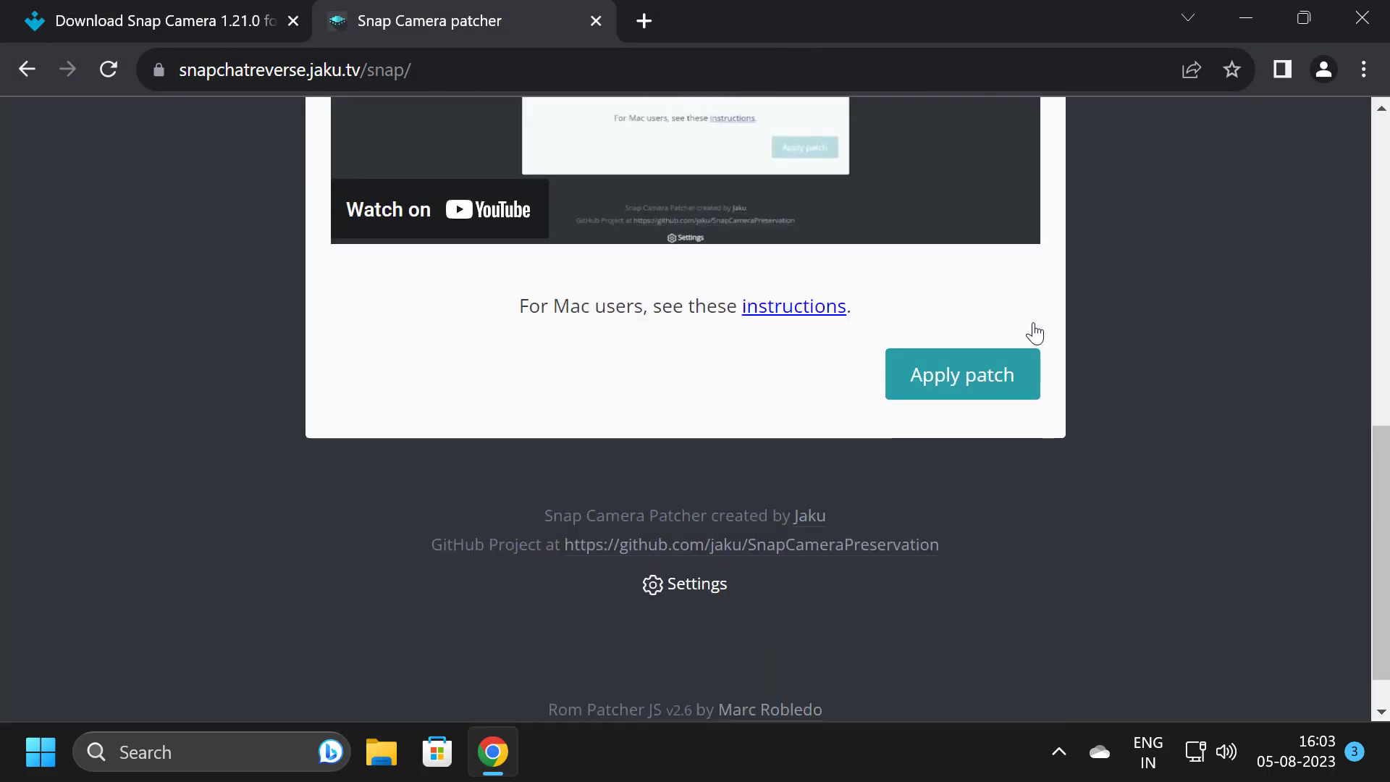
{"action": "scroll", "coordinate": [1051, 389], "scroll_direction": "up", "scroll_amount": 2}
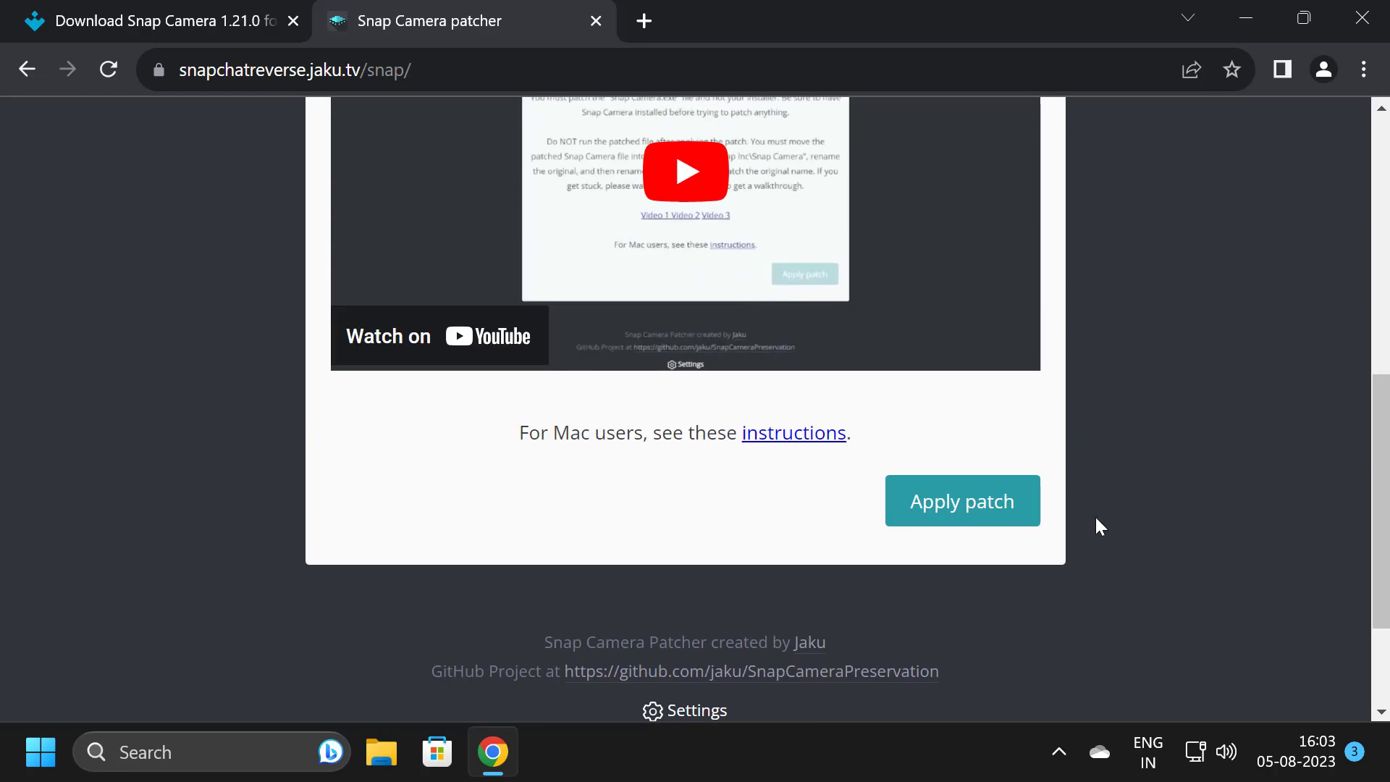
{"action": "left_click", "coordinate": [970, 519]}
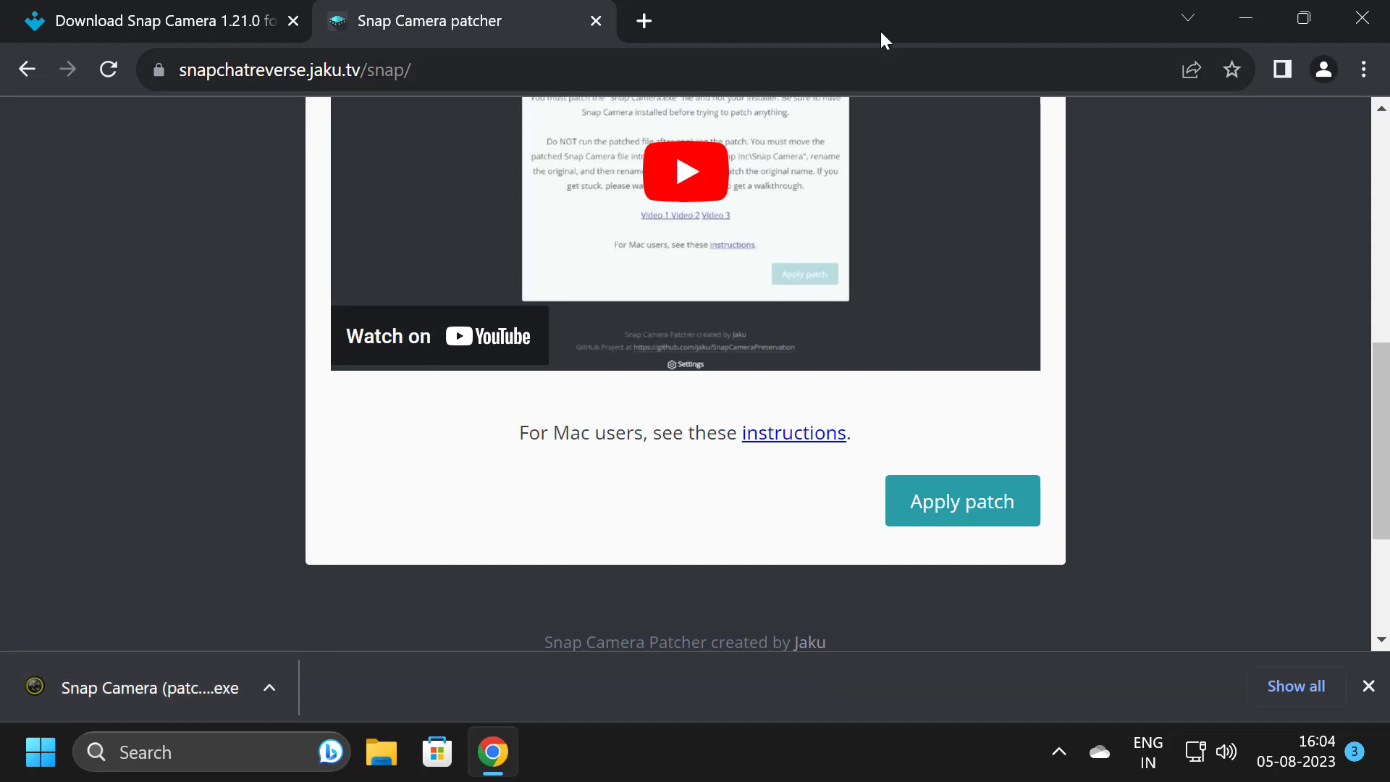
Step: Put the downloaded Snap Camera (patched) file on the desktop and close the browser
{"action": "left_click_drag", "start_coordinate": [879, 27], "coordinate": [1075, 37]}
{"action": "left_click_drag", "start_coordinate": [431, 701], "coordinate": [175, 598]}
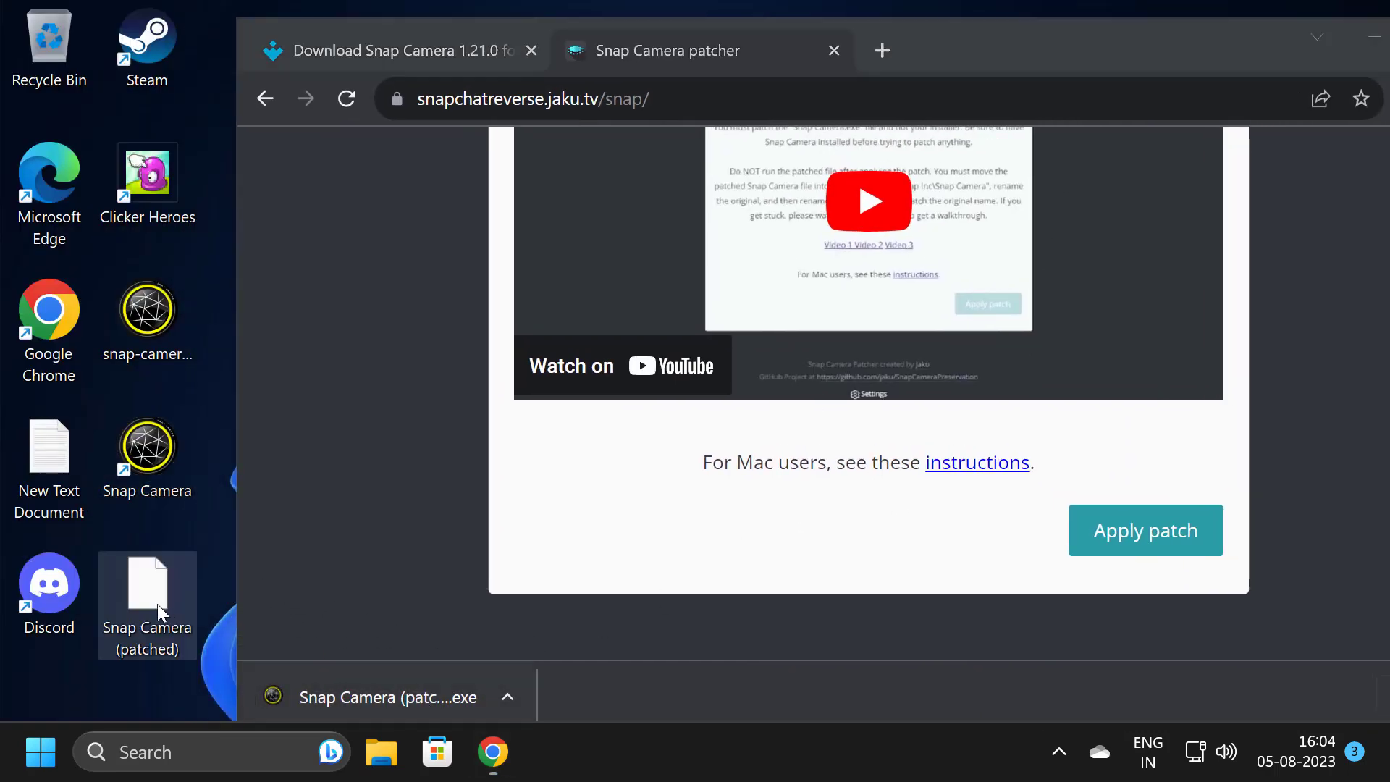
{"action": "left_click_drag", "start_coordinate": [1070, 42], "coordinate": [932, 44]}
{"action": "left_click", "coordinate": [1355, 37]}
{"action": "left_click", "coordinate": [548, 603]}
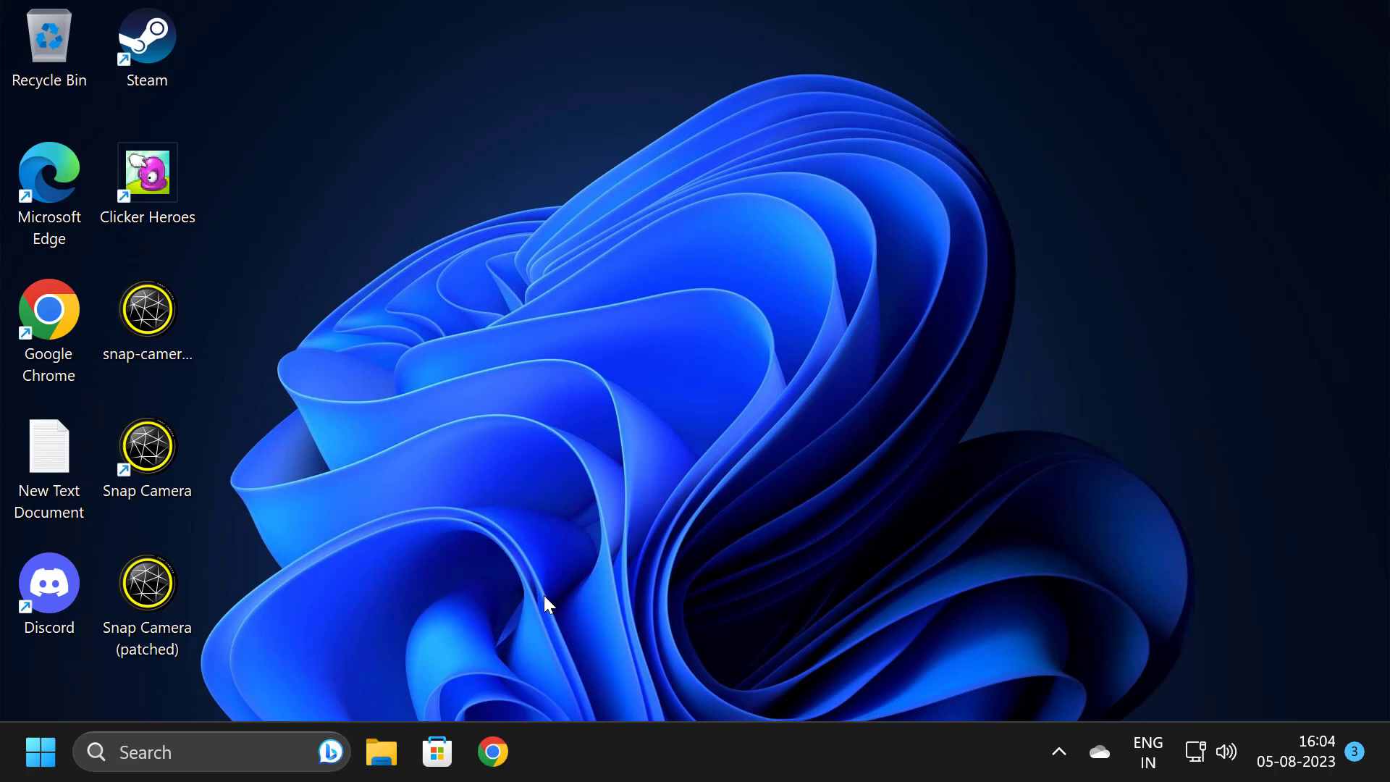
Step: Open the file location of the desktop's Snap Camera shortcut and try to delete the original Snap Camera application file
{"action": "right_click", "coordinate": [121, 460]}
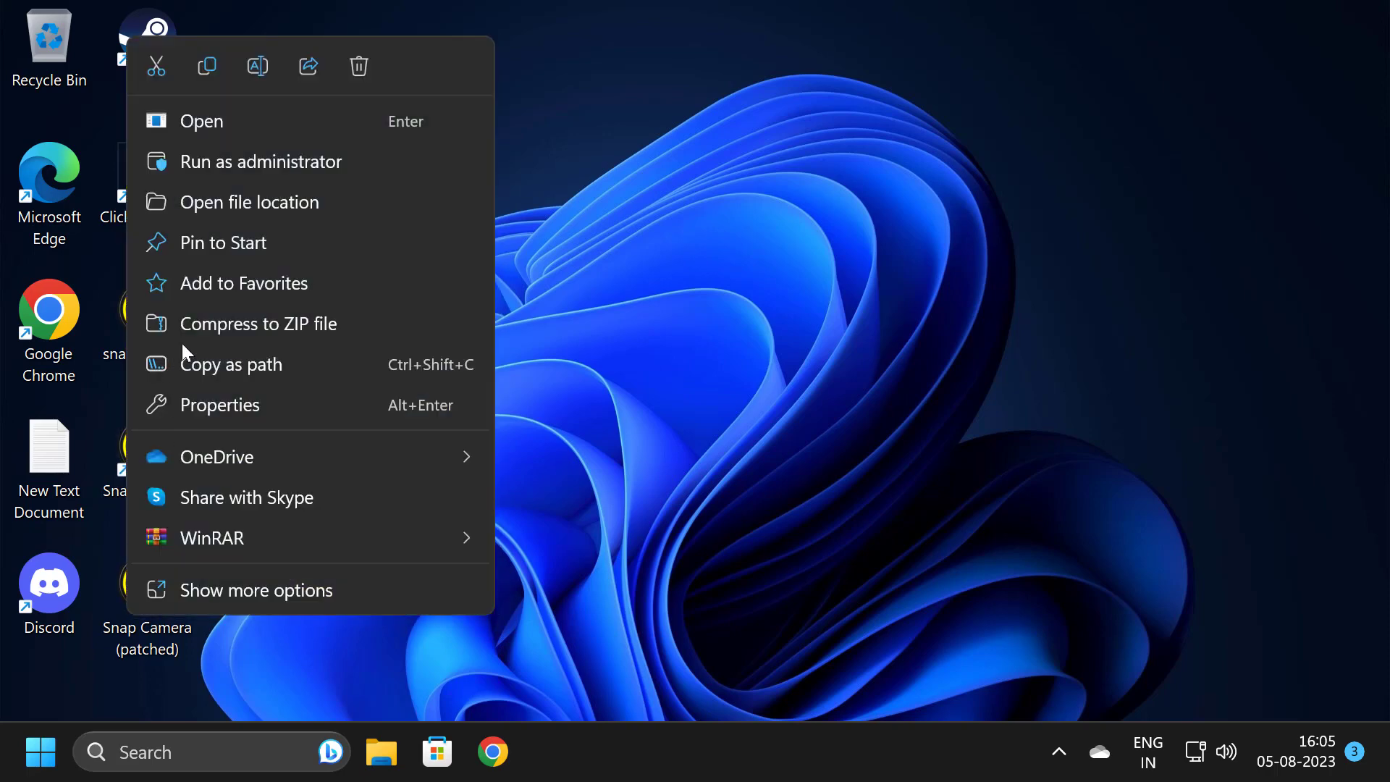
{"action": "left_click", "coordinate": [274, 207]}
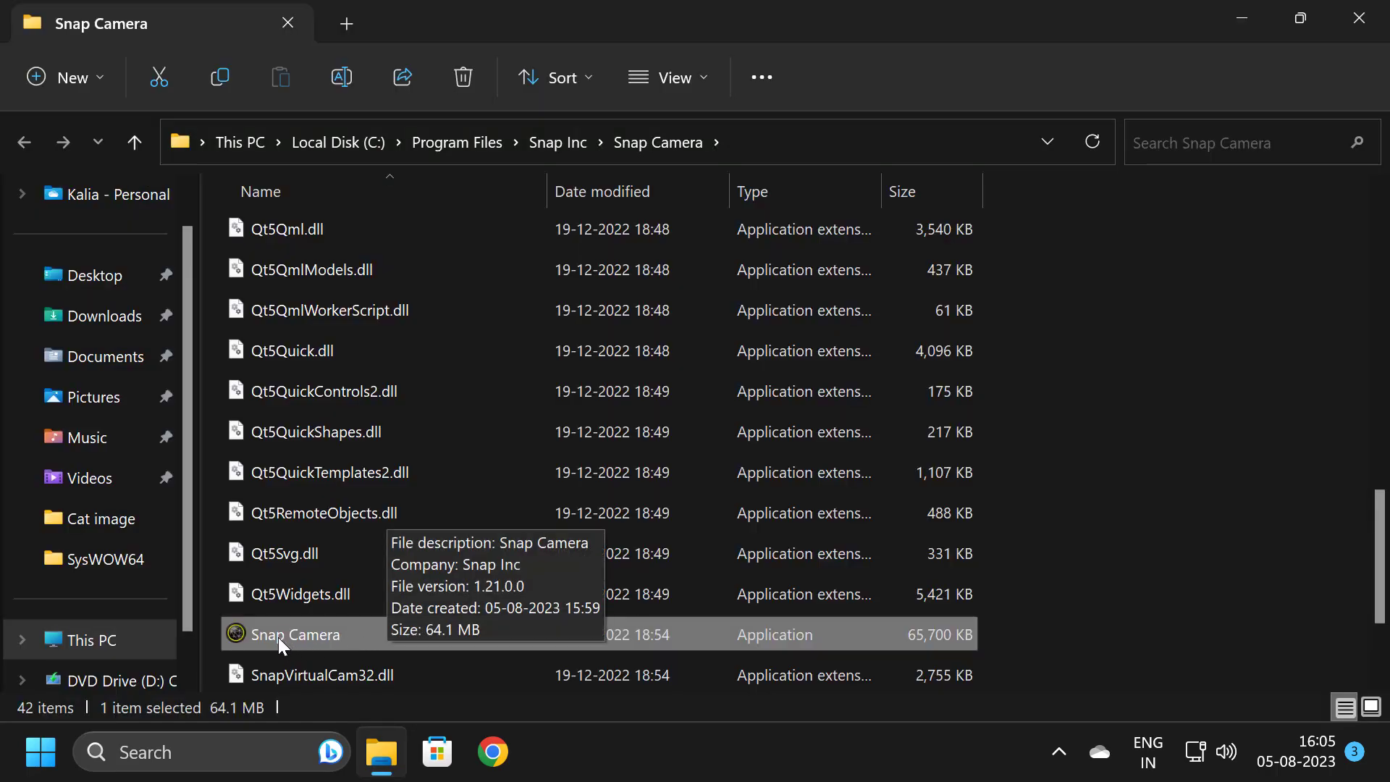
{"action": "right_click", "coordinate": [317, 641]}
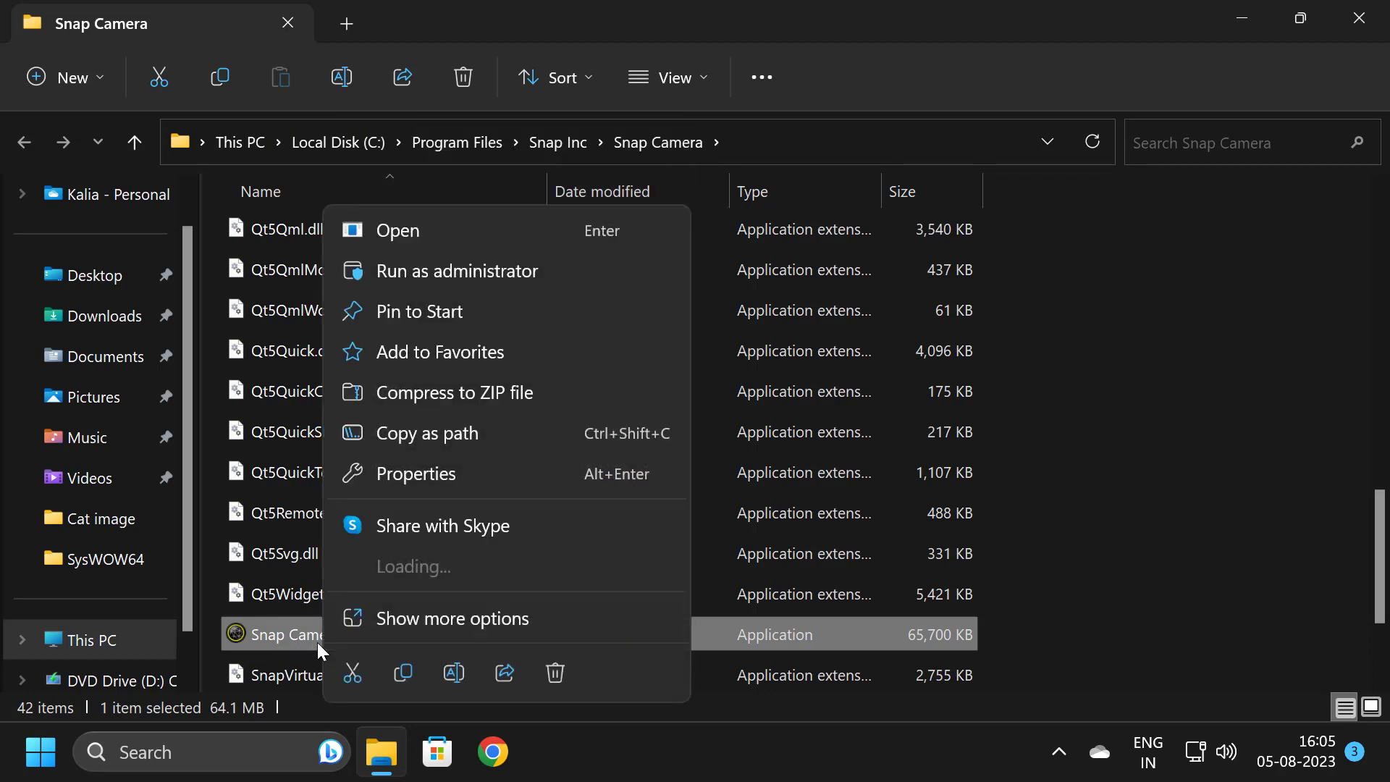
{"action": "left_click", "coordinate": [558, 671]}
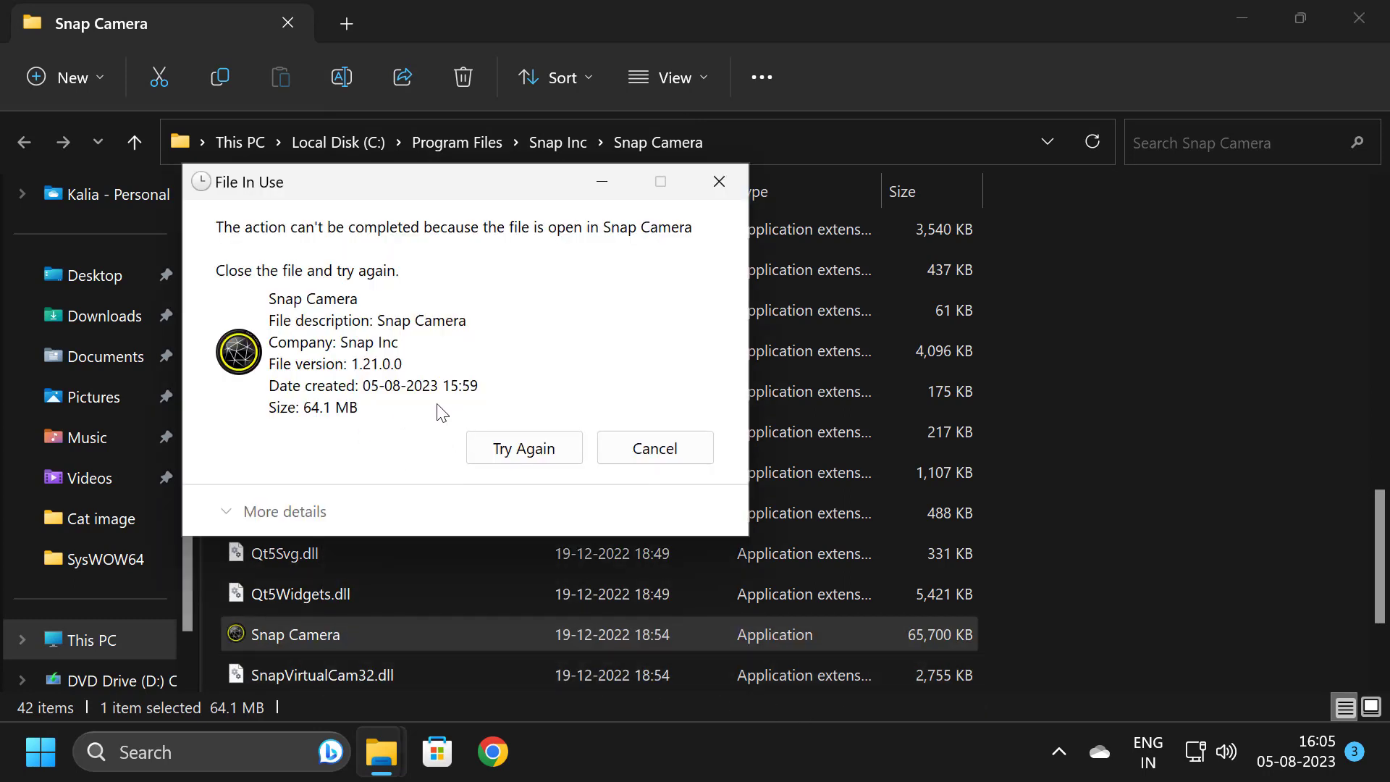
Step: Quit the Snap Camera instance running in the background and retry deleting the original application file
{"action": "left_click", "coordinate": [1060, 753]}
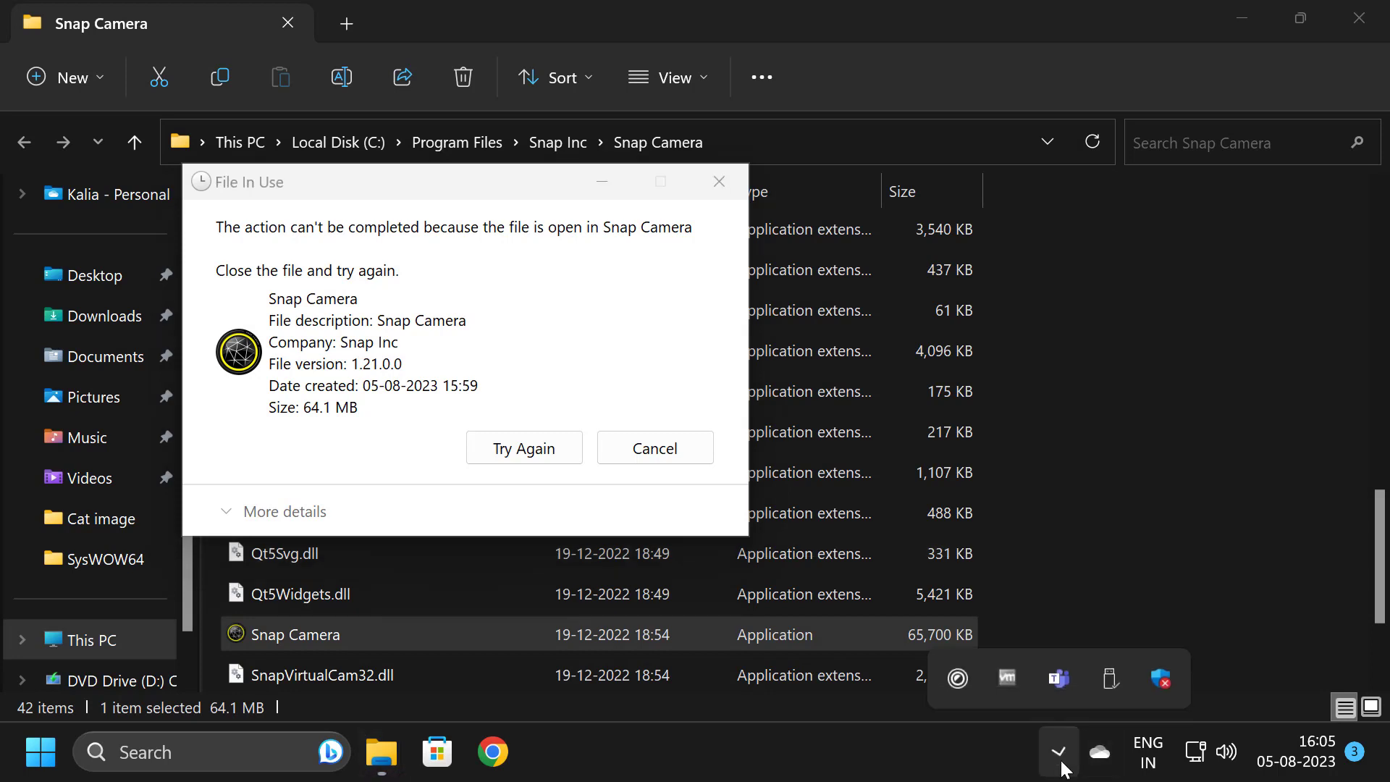
{"action": "right_click", "coordinate": [958, 679]}
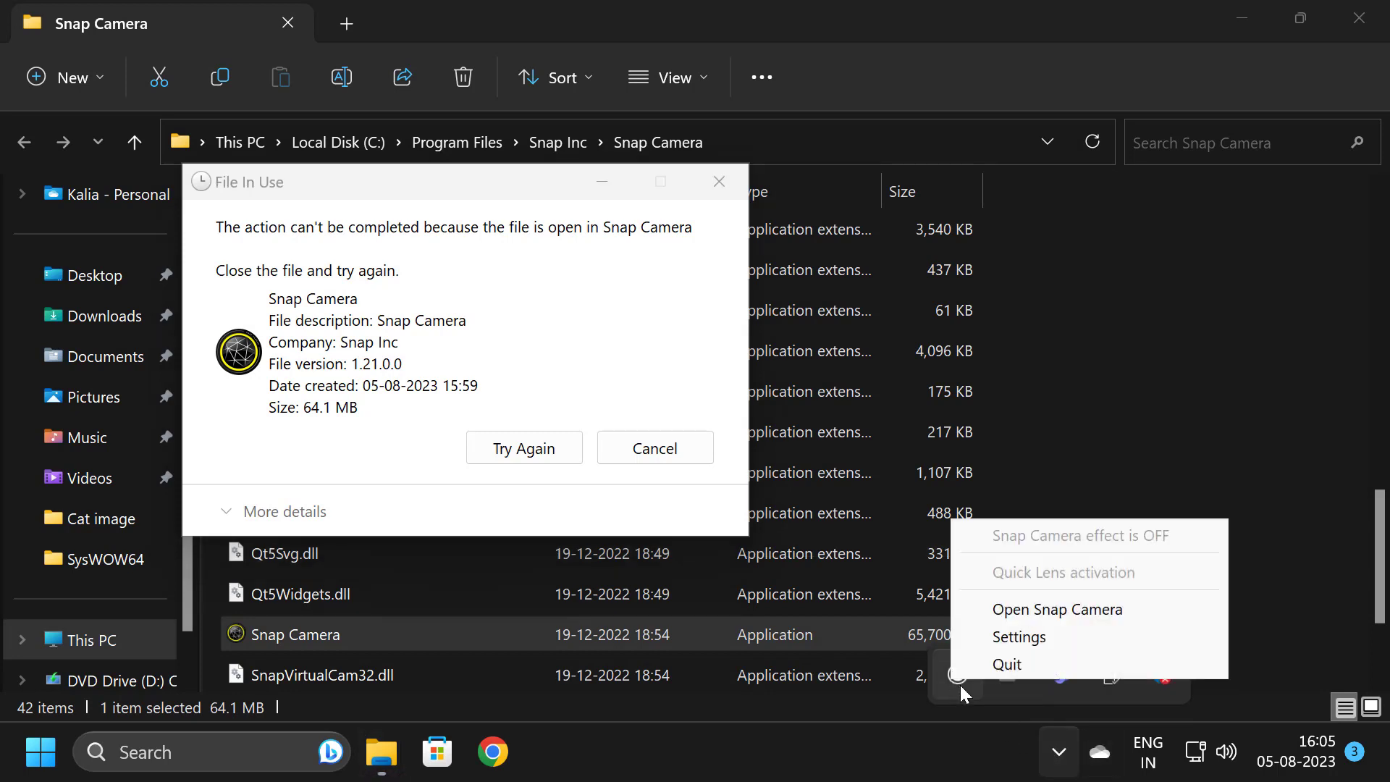
{"action": "left_click", "coordinate": [989, 671]}
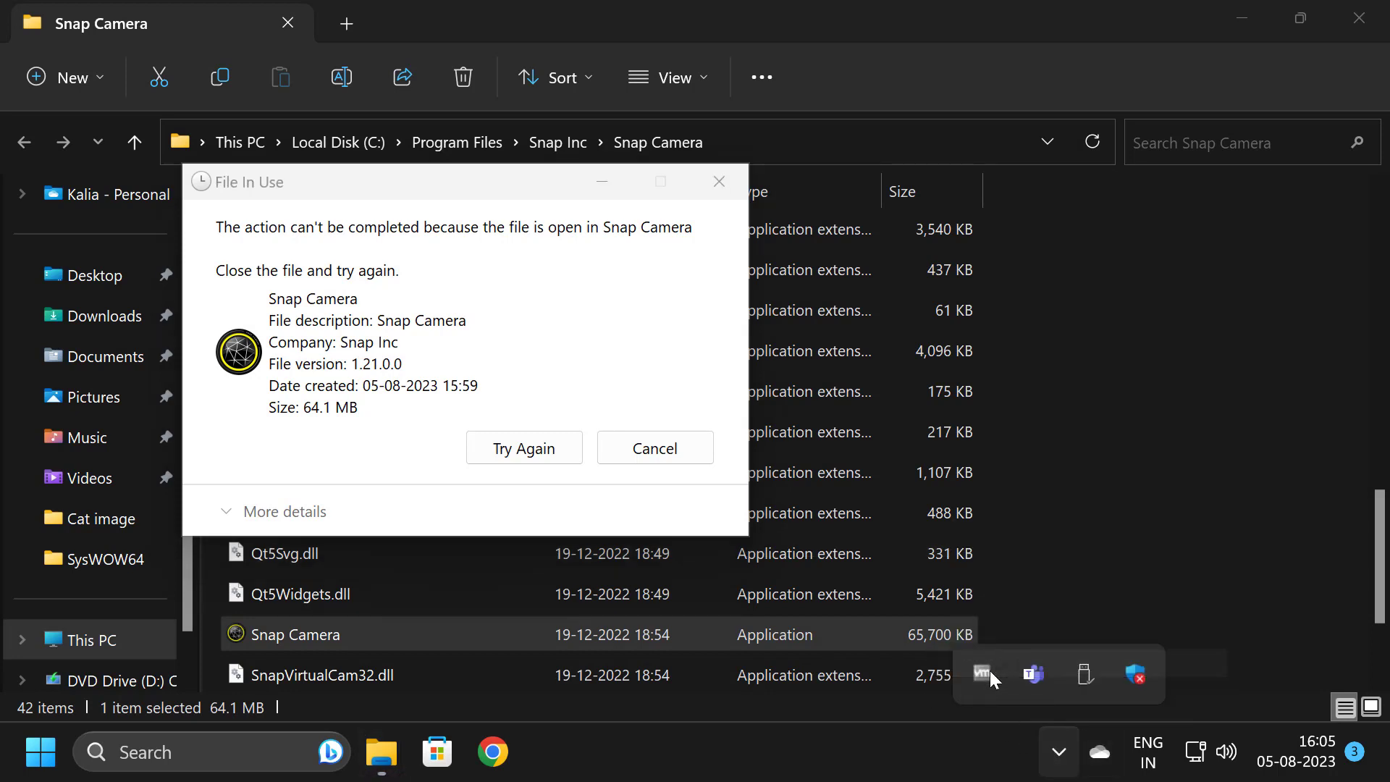
{"action": "left_click", "coordinate": [532, 459]}
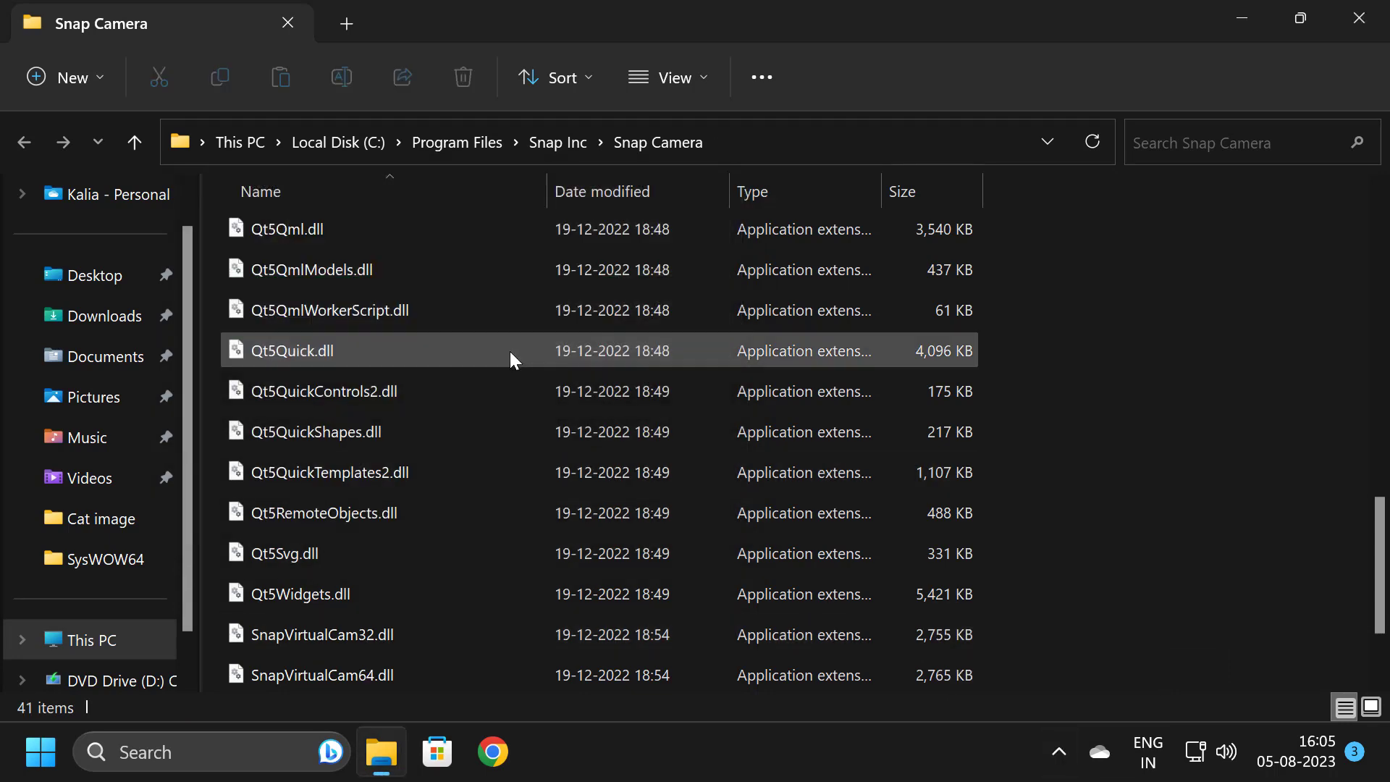
Step: Move Snap Camera (patched) from the desktop into the C:\Program Files\Snap Inc\Snap Camera folder
{"action": "left_click_drag", "start_coordinate": [869, 22], "coordinate": [889, 79]}
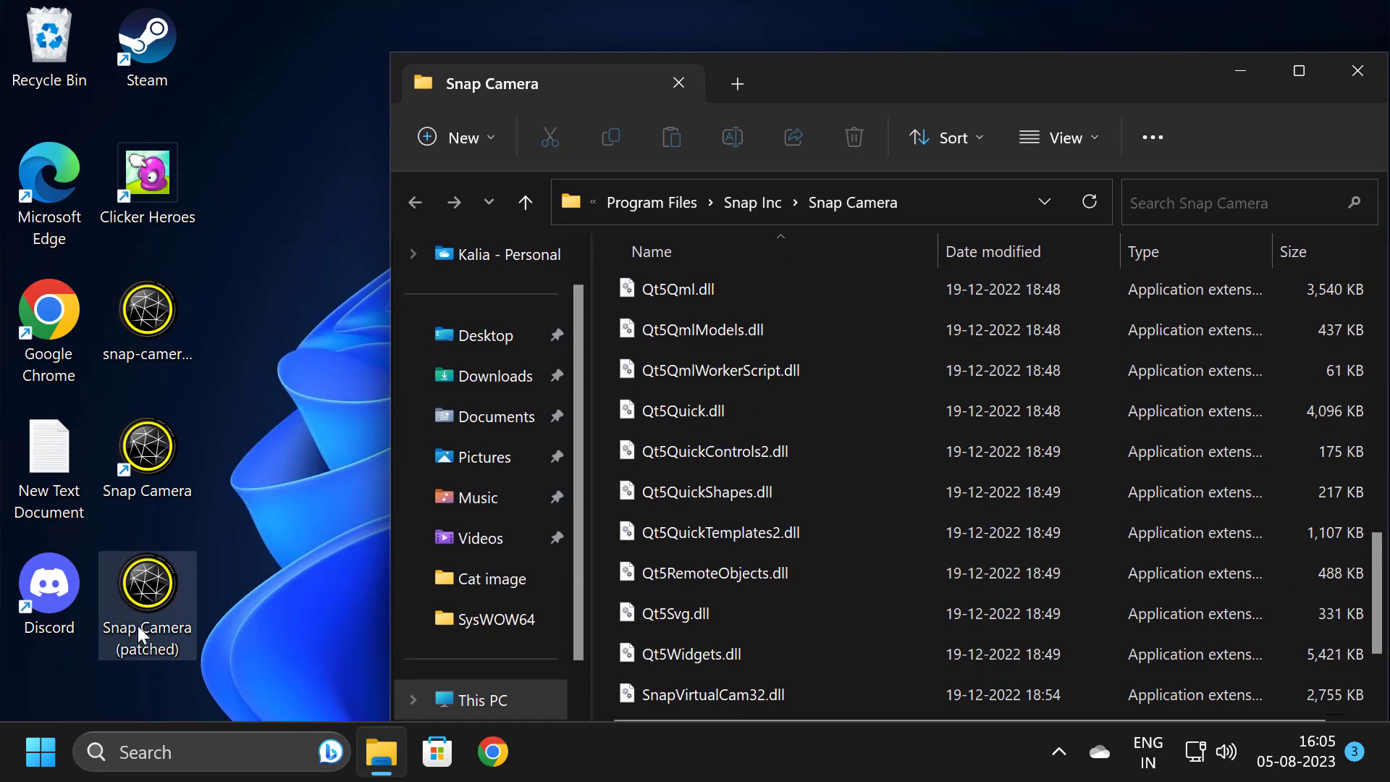
{"action": "left_click_drag", "start_coordinate": [138, 626], "coordinate": [927, 371]}
{"action": "left_click", "coordinate": [621, 322]}
{"action": "left_click", "coordinate": [1292, 72]}
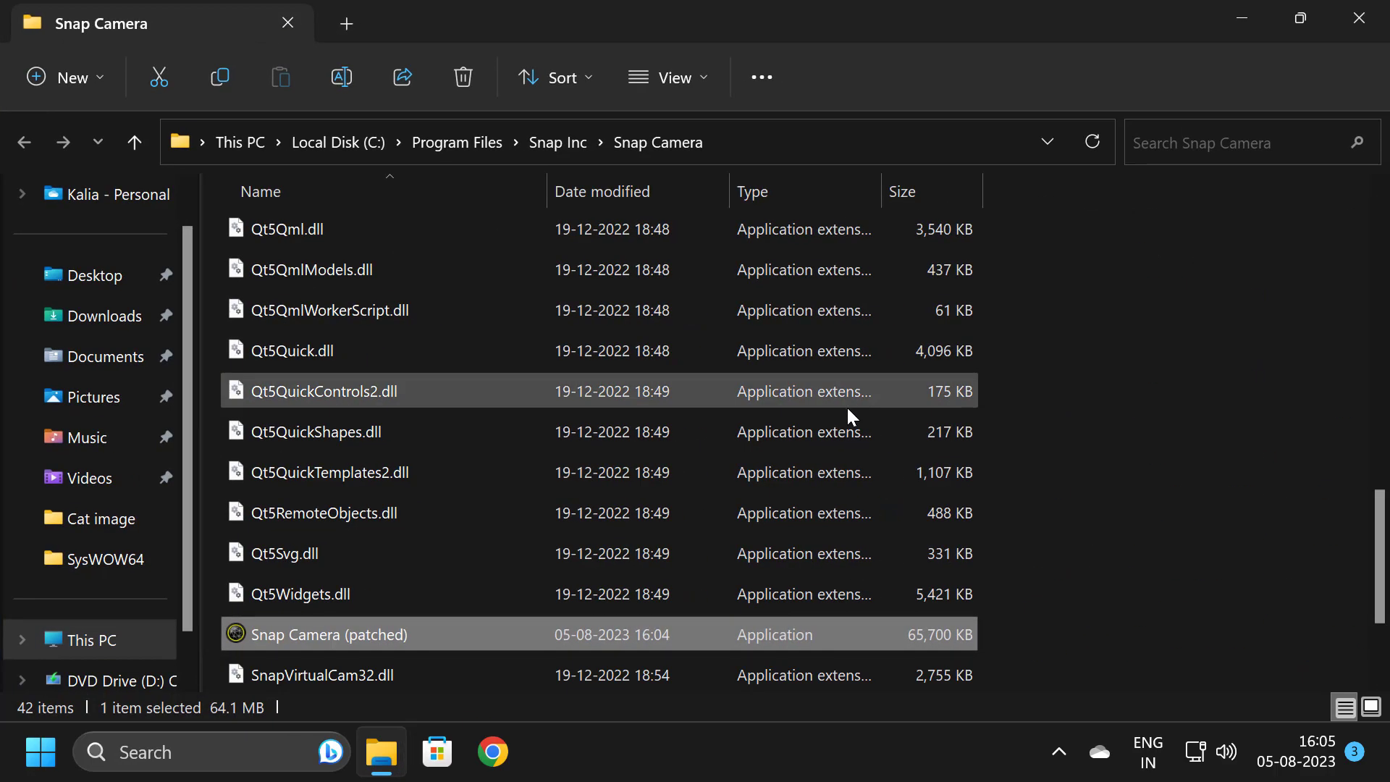
Step: Rename the Snap Camera (patched) file in the install folder as Snap Camera
{"action": "right_click", "coordinate": [369, 636]}
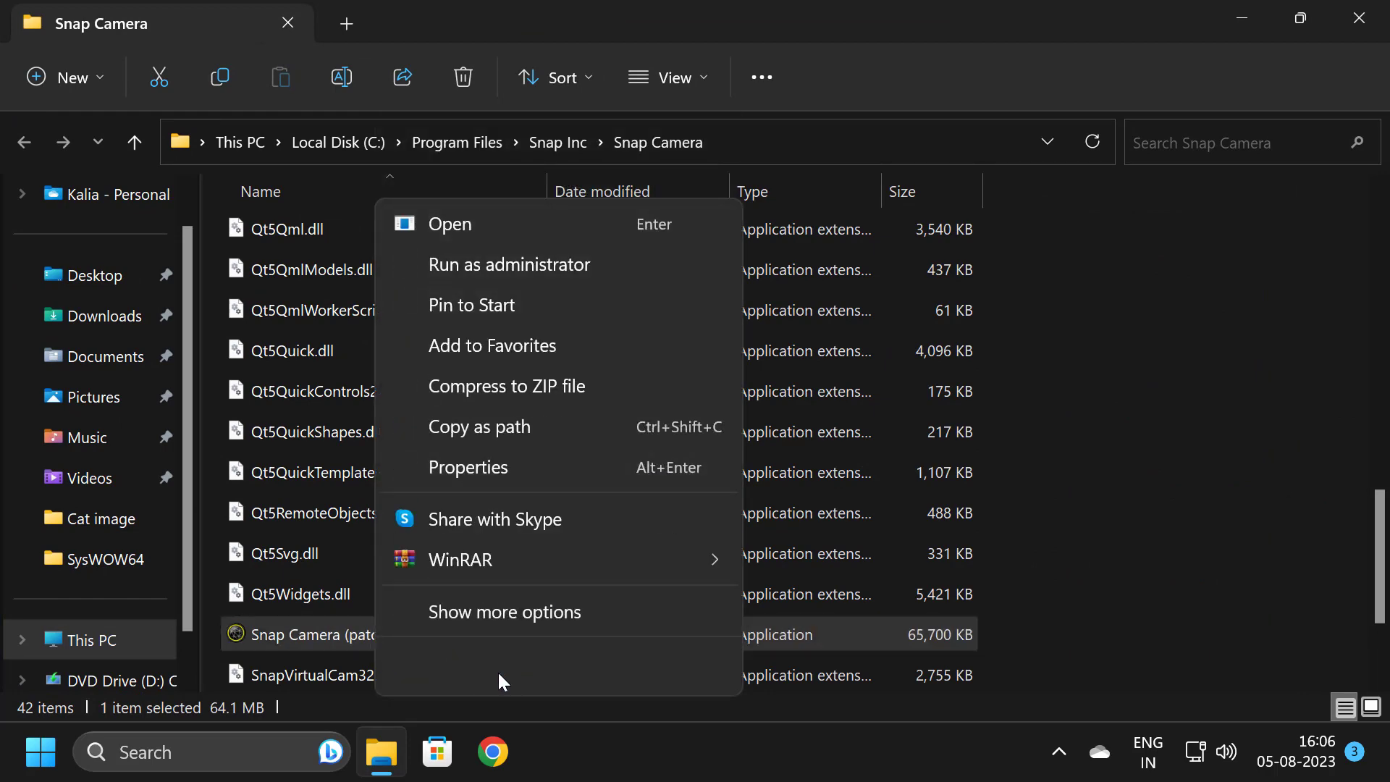
{"action": "left_click", "coordinate": [504, 666]}
{"action": "left_click", "coordinate": [405, 637]}
{"action": "left_click_drag", "start_coordinate": [406, 637], "coordinate": [343, 637]}
{"action": "key", "text": "BackSpace"}
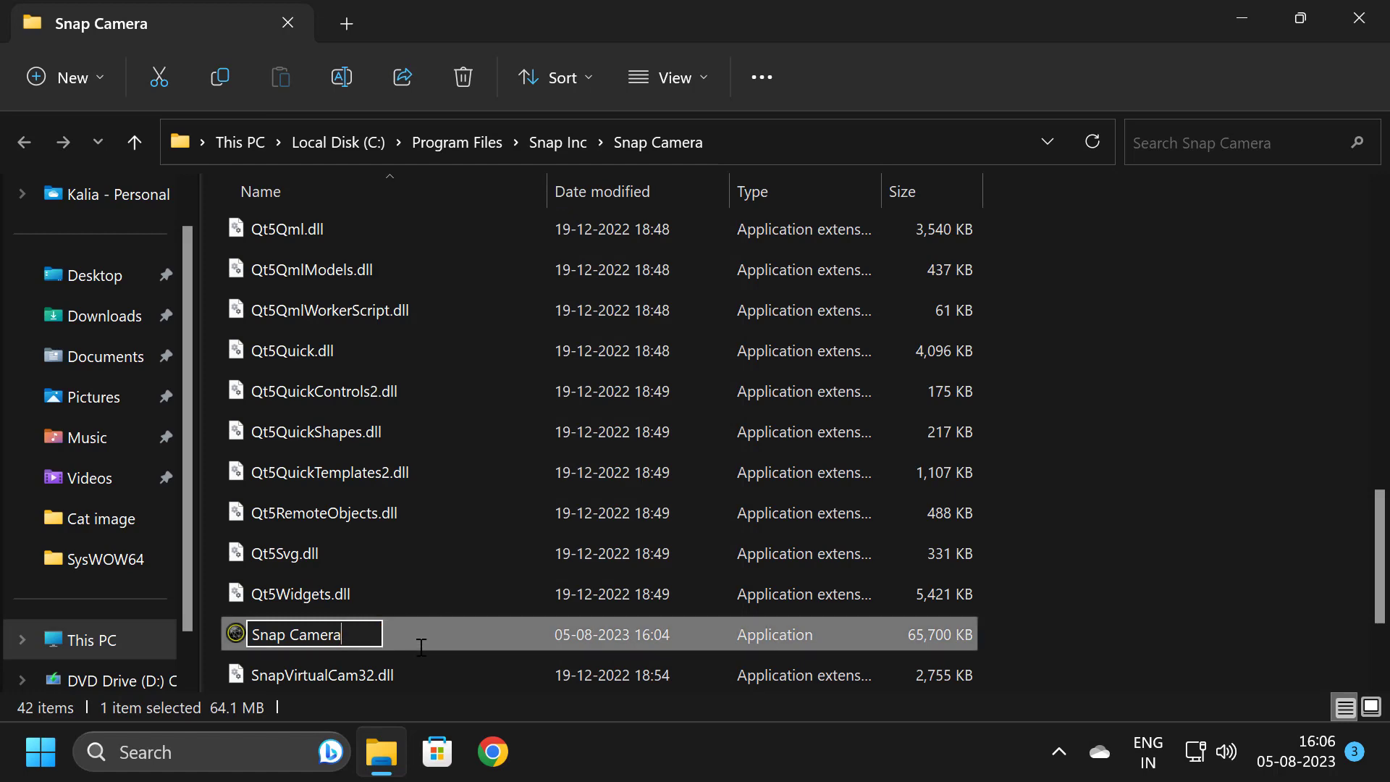
{"action": "key", "text": "Return"}
{"action": "left_click", "coordinate": [653, 473]}
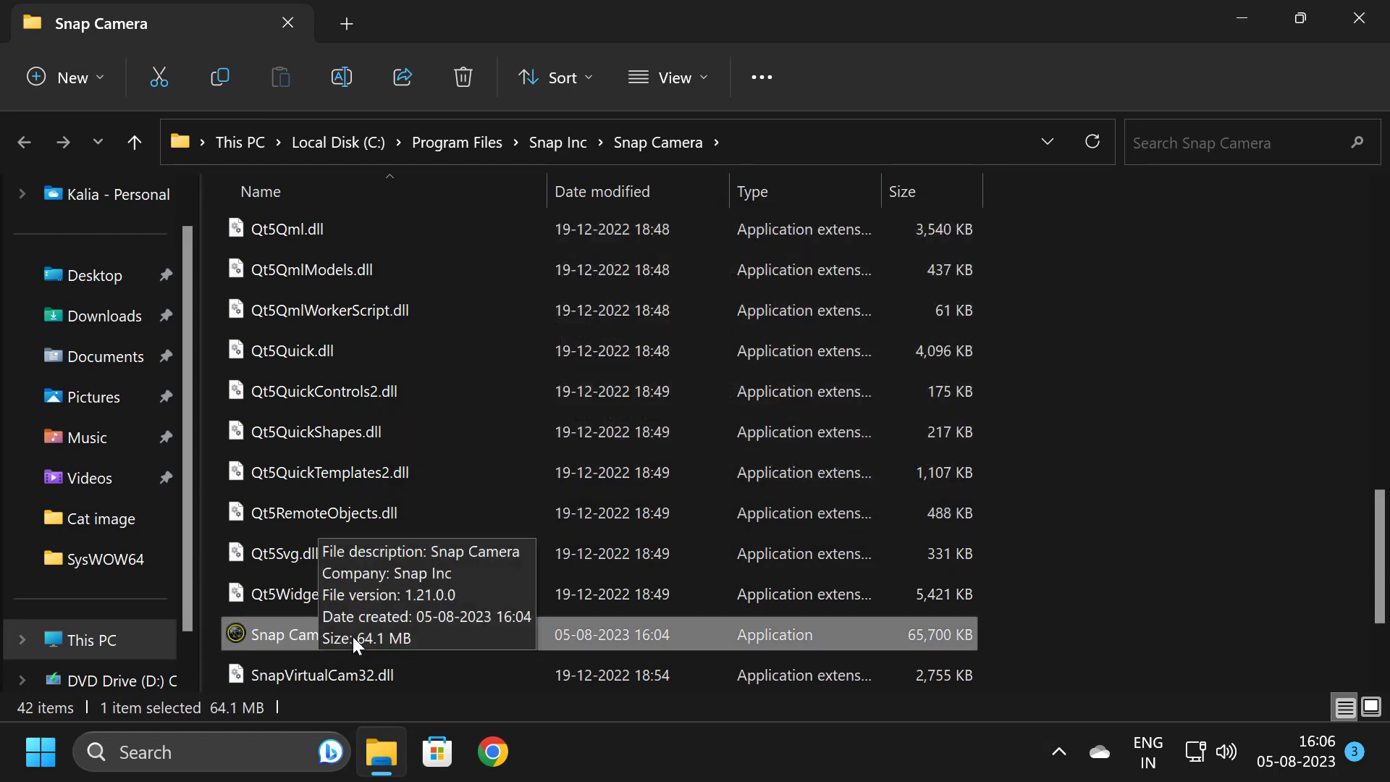
Step: Launch the renamed Snap Camera application, then switch back to its install folder in File Explorer
{"action": "double_click", "coordinate": [277, 636]}
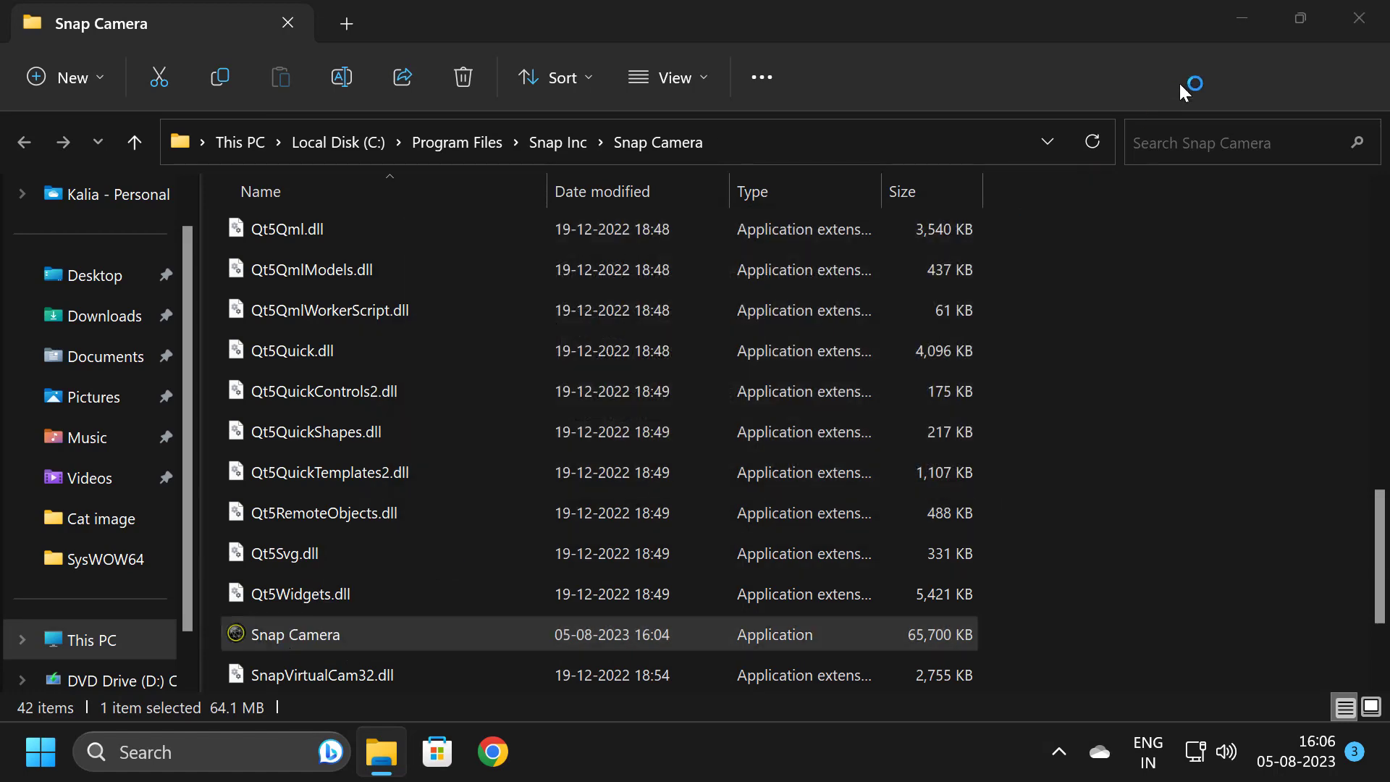
{"action": "key", "text": "Return"}
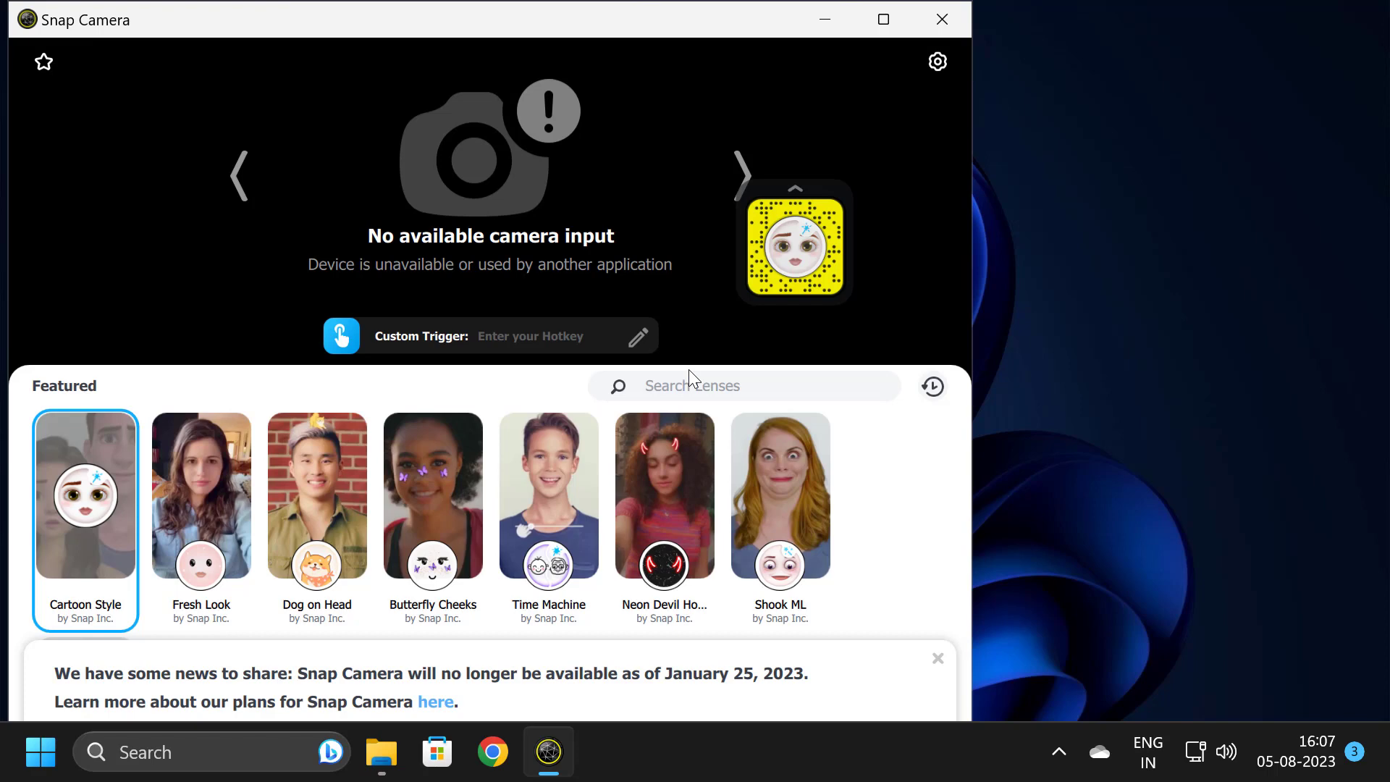
{"action": "key", "text": "alt+Tab"}
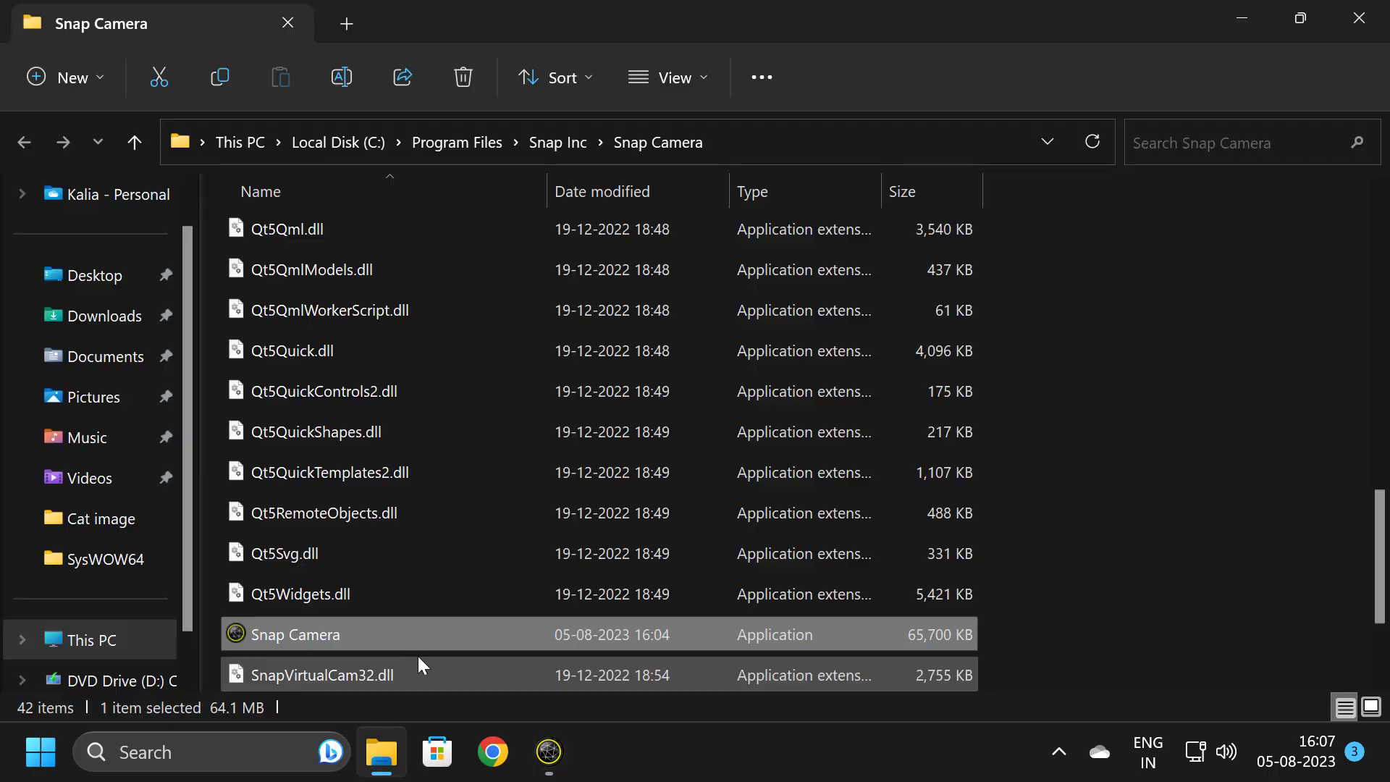
Step: Create a desktop shortcut for the patched Snap Camera application and minimize the Snap Camera window to reveal the desktop
{"action": "right_click", "coordinate": [337, 635]}
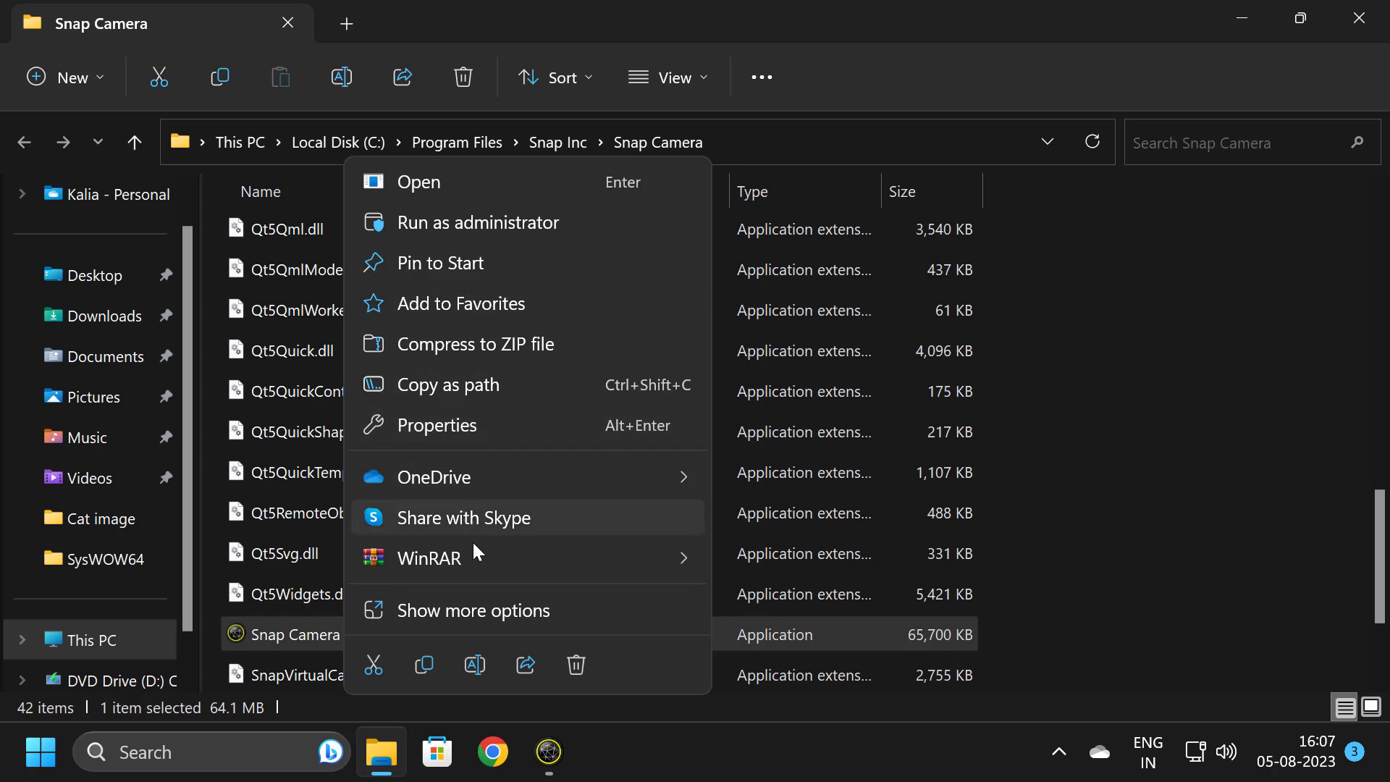
{"action": "left_click", "coordinate": [452, 619]}
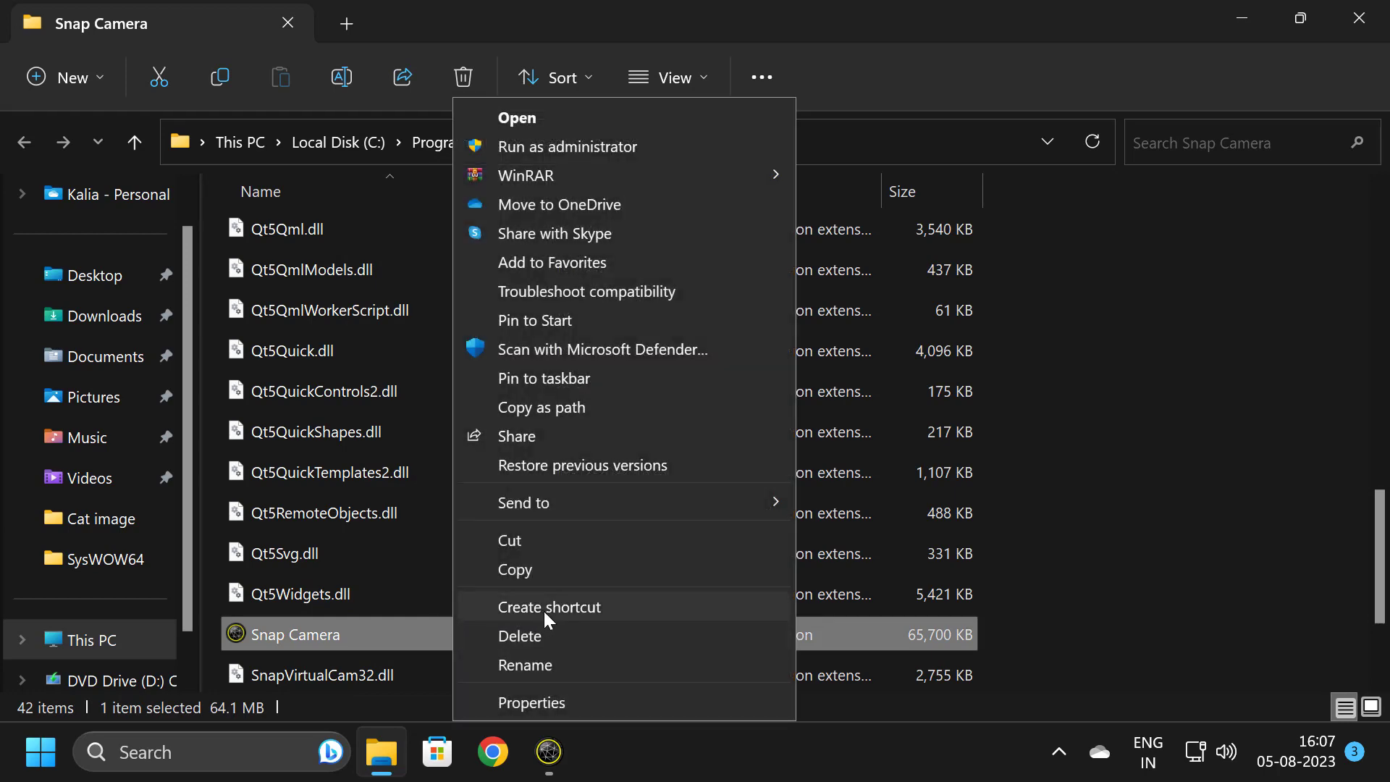
{"action": "left_click", "coordinate": [545, 611]}
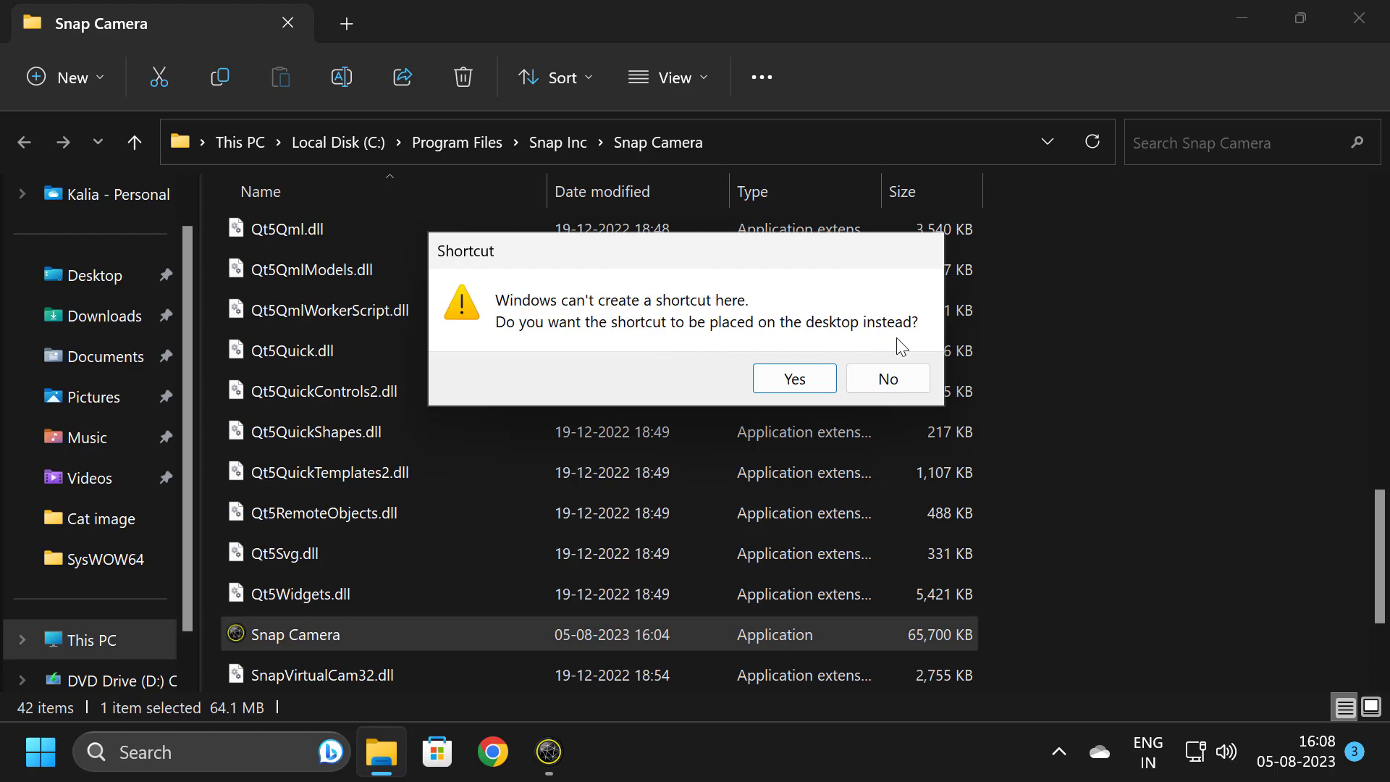
{"action": "left_click", "coordinate": [794, 379]}
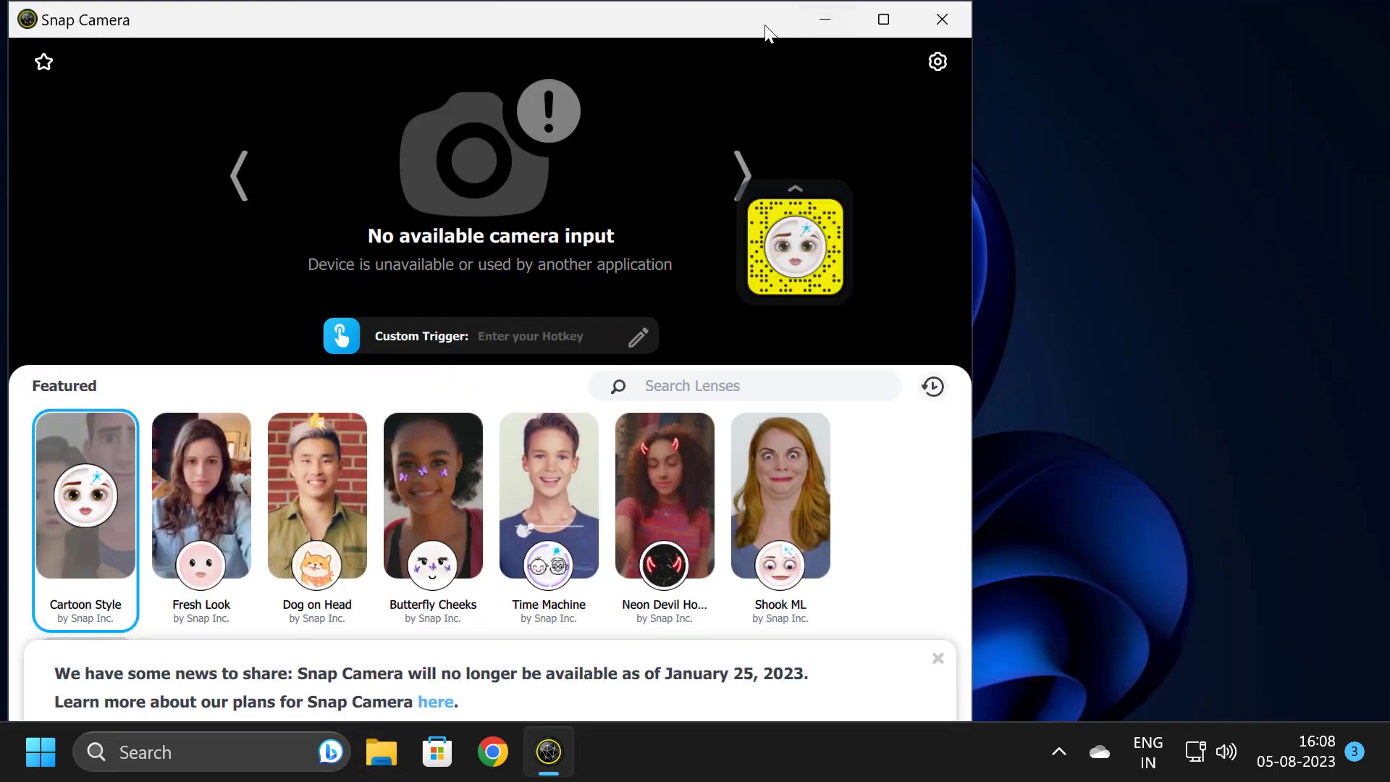
{"action": "left_click_drag", "start_coordinate": [766, 31], "coordinate": [1039, 93]}
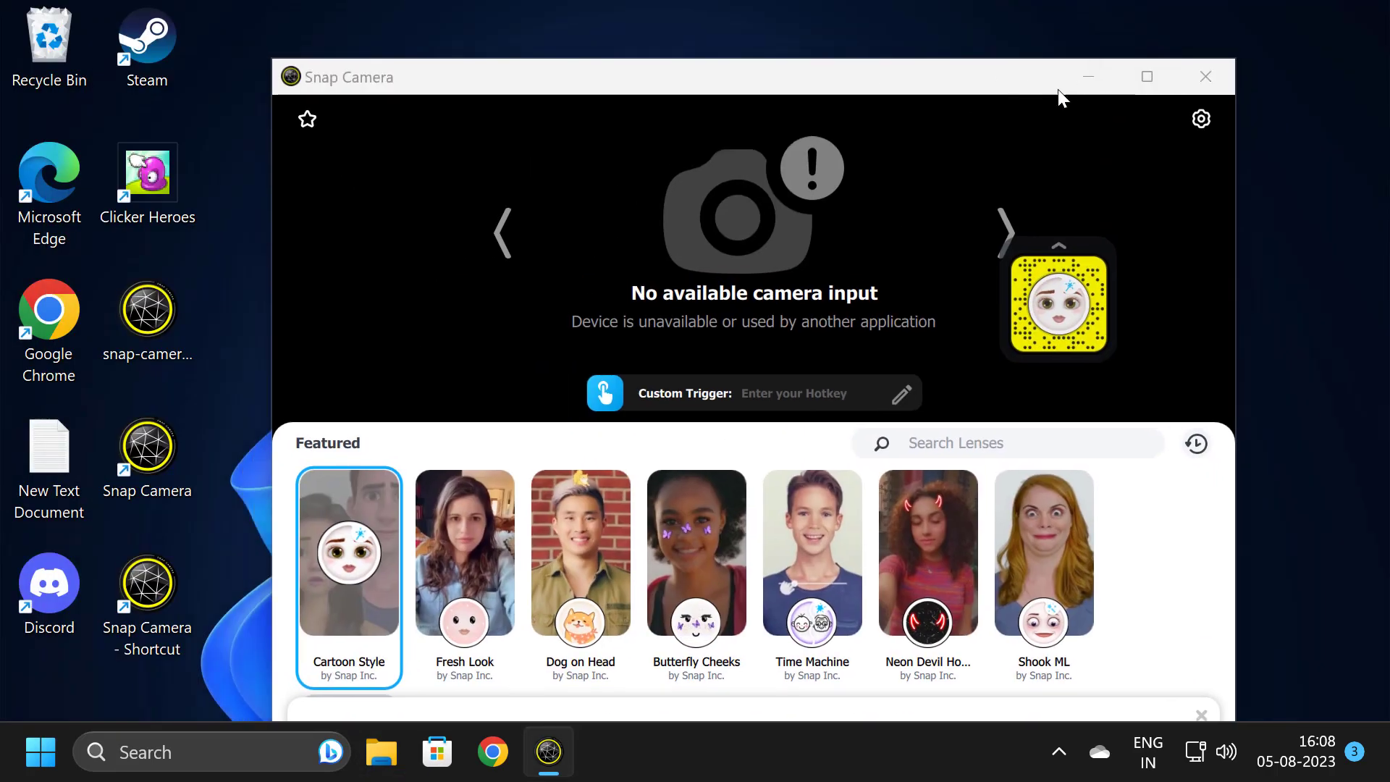
{"action": "left_click", "coordinate": [1087, 76]}
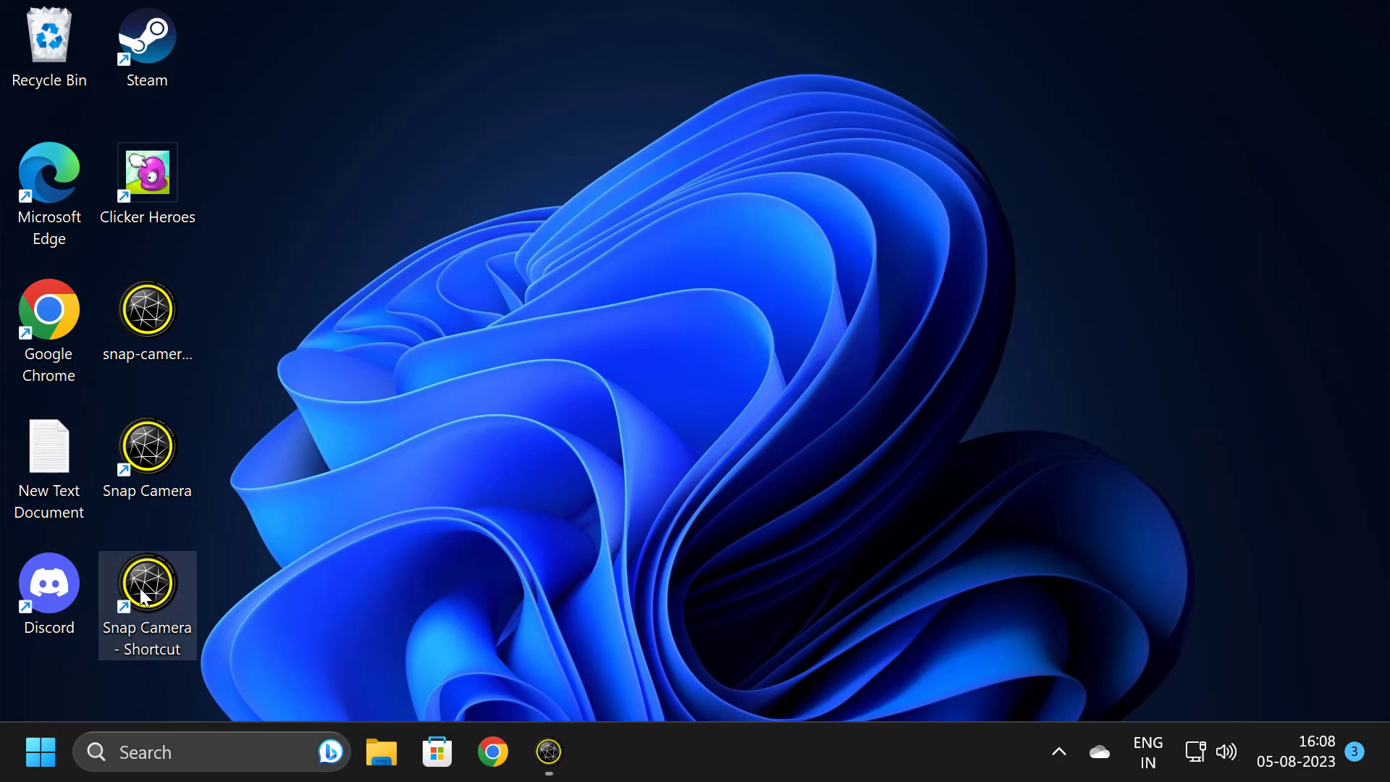